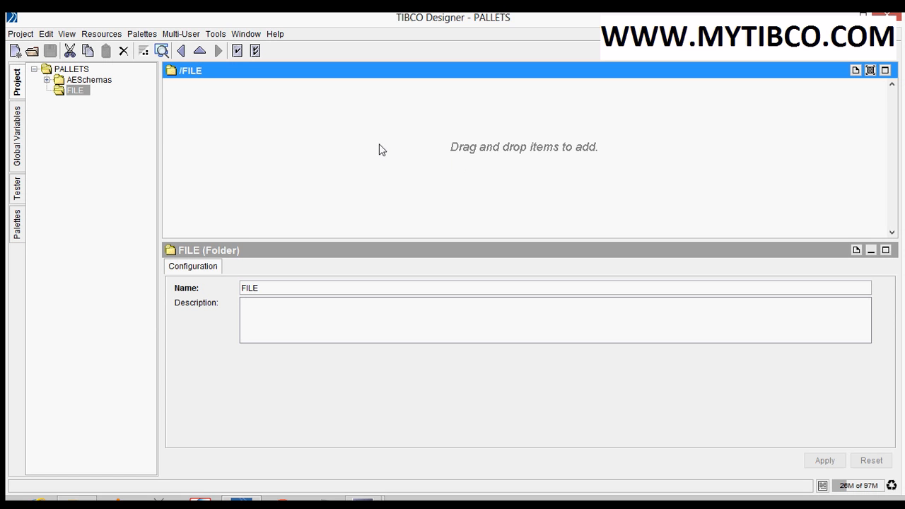
Add a Process Definition resource to the FILE folder
{"action": "right_click", "coordinate": [321, 158]}
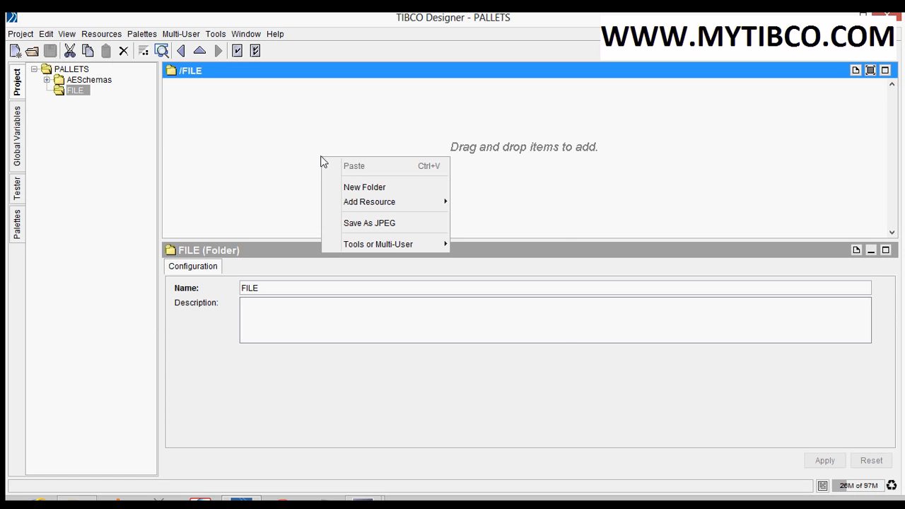
{"action": "mouse_move", "coordinate": [369, 203]}
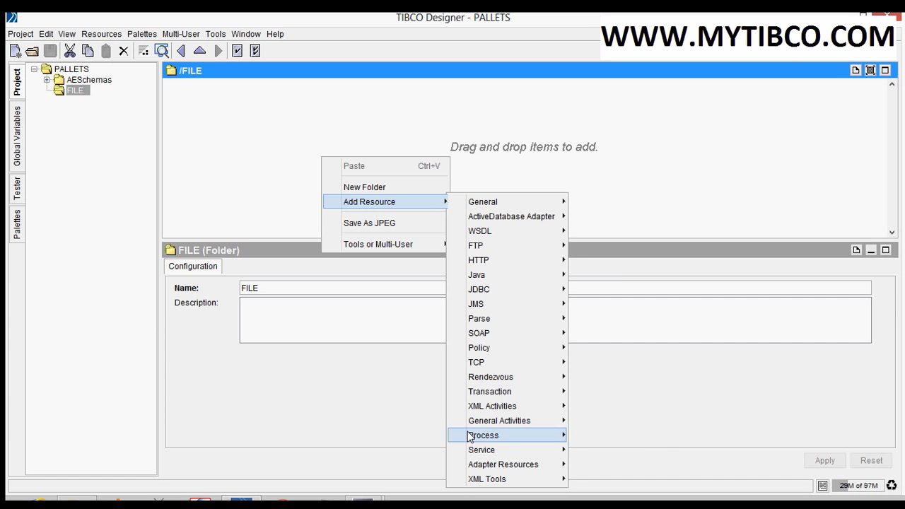
{"action": "mouse_move", "coordinate": [521, 436]}
{"action": "left_click", "coordinate": [654, 436]}
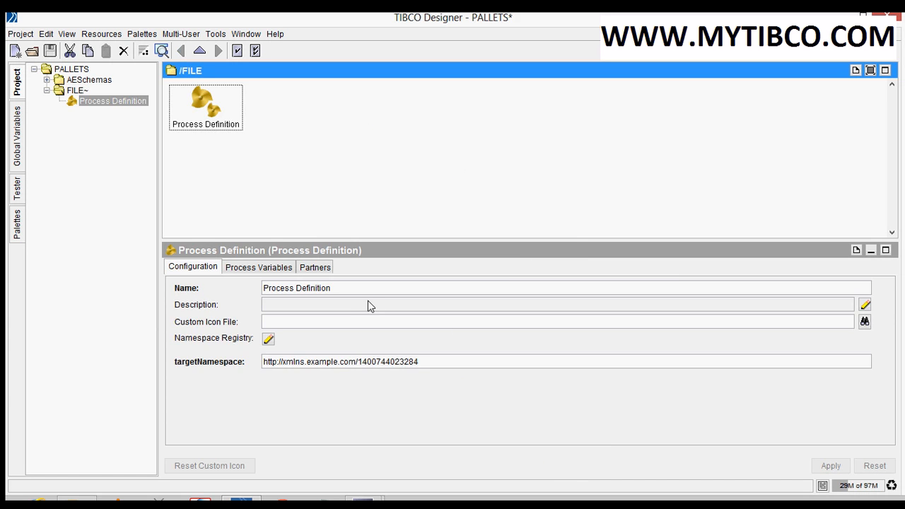
Rename the new process definition as CREATE FILE and apply the change
{"action": "left_click_drag", "start_coordinate": [338, 291], "coordinate": [259, 291]}
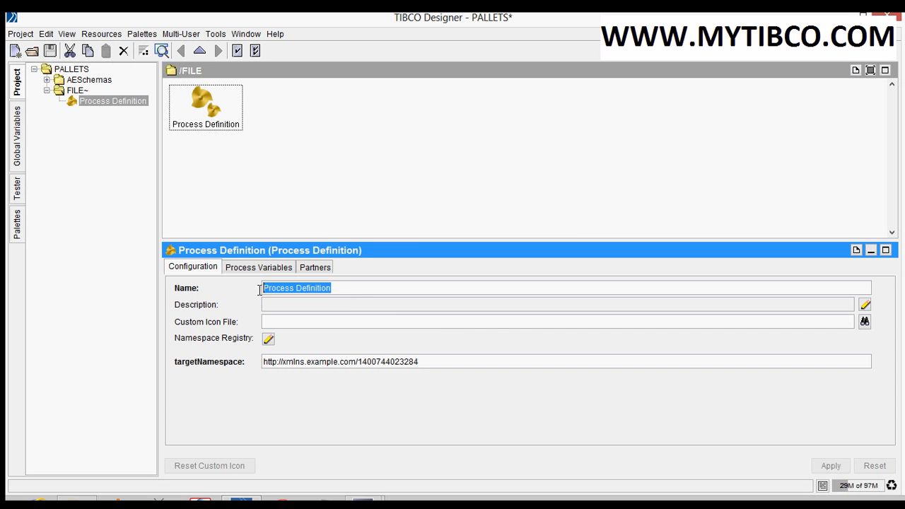
{"action": "type", "text": "CREA"}
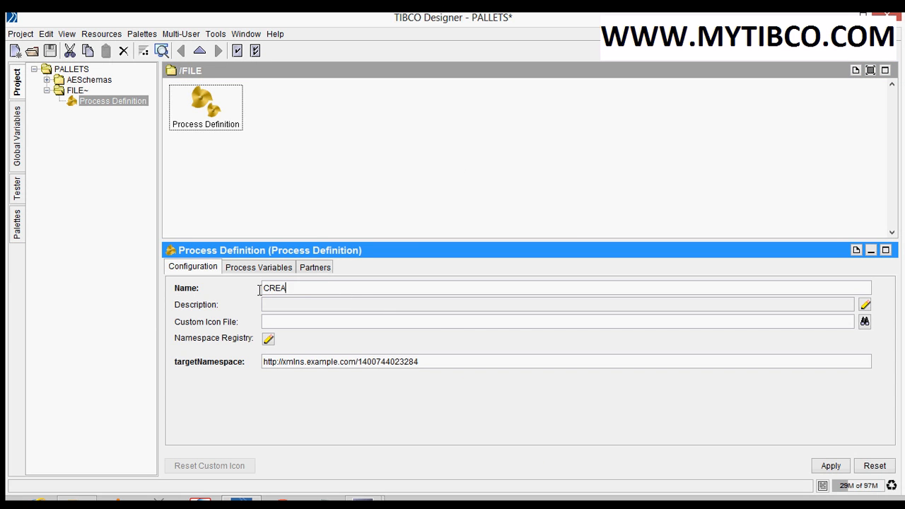
{"action": "type", "text": "TE FILE"}
{"action": "left_click", "coordinate": [831, 466]}
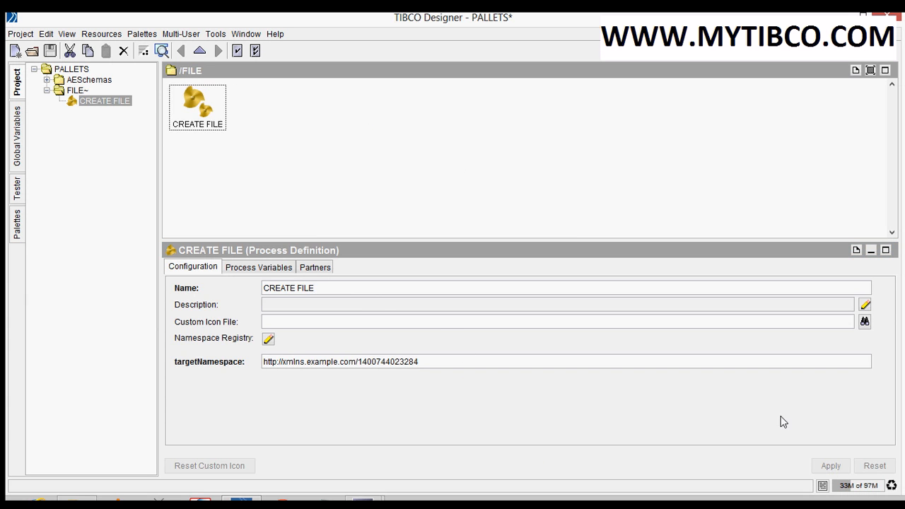
{"action": "left_click", "coordinate": [239, 159]}
Open the CREATE FILE process and place a Create File activity from the File resources between Start and End
{"action": "double_click", "coordinate": [200, 126]}
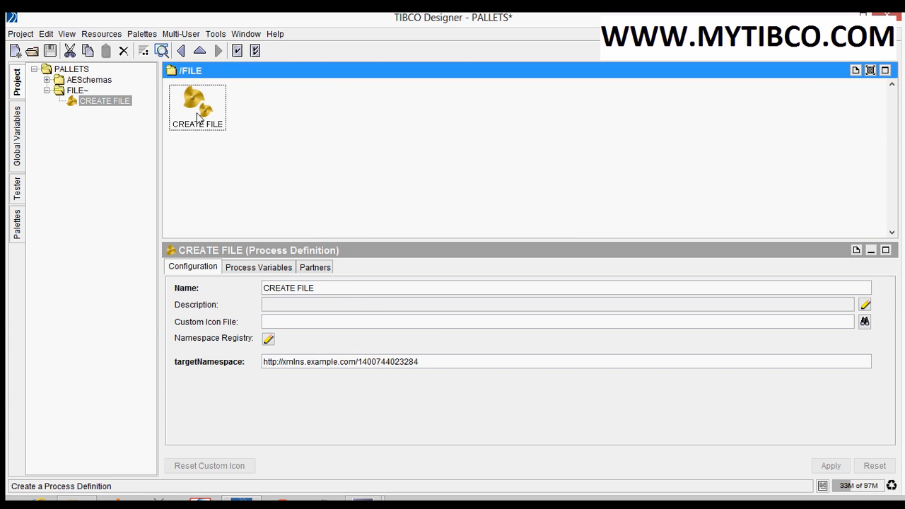
{"action": "right_click", "coordinate": [332, 131]}
{"action": "mouse_move", "coordinate": [357, 160]}
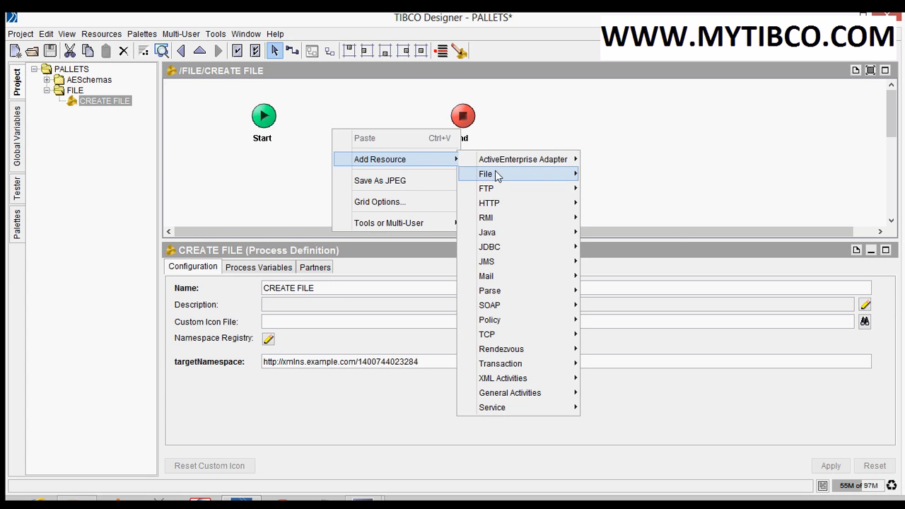
{"action": "mouse_move", "coordinate": [498, 176]}
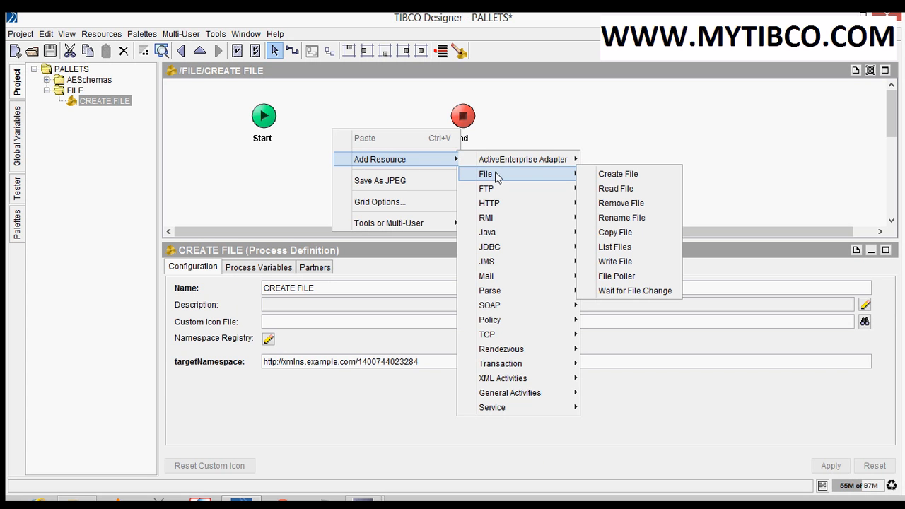
{"action": "left_click", "coordinate": [609, 181]}
{"action": "left_click_drag", "start_coordinate": [347, 146], "coordinate": [356, 156]}
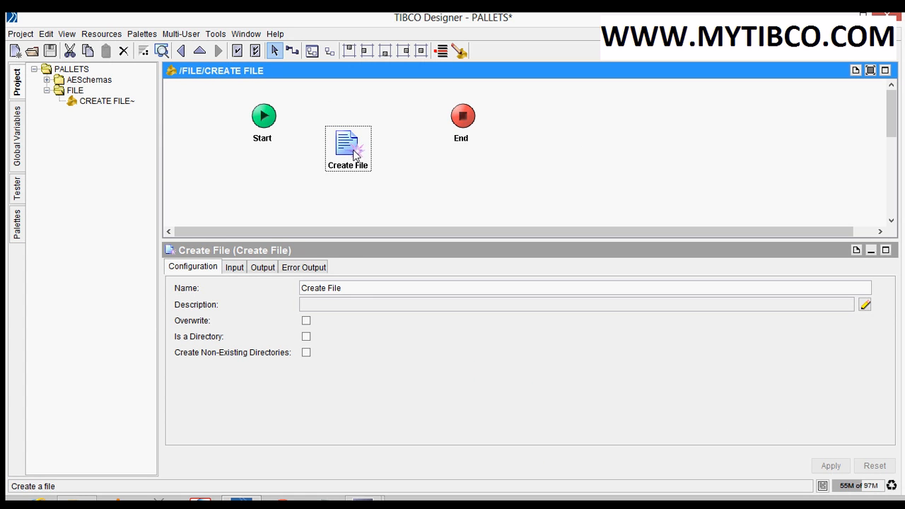
{"action": "left_click", "coordinate": [342, 196]}
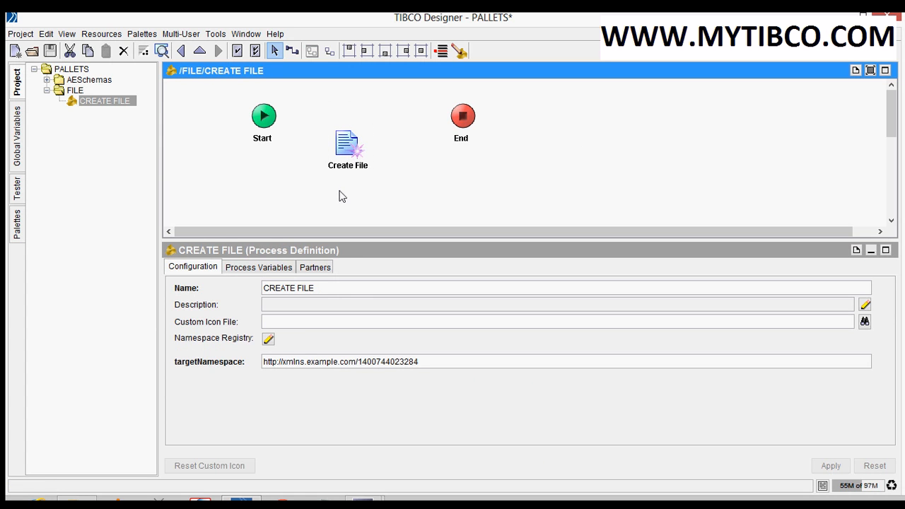
{"action": "left_click", "coordinate": [347, 155]}
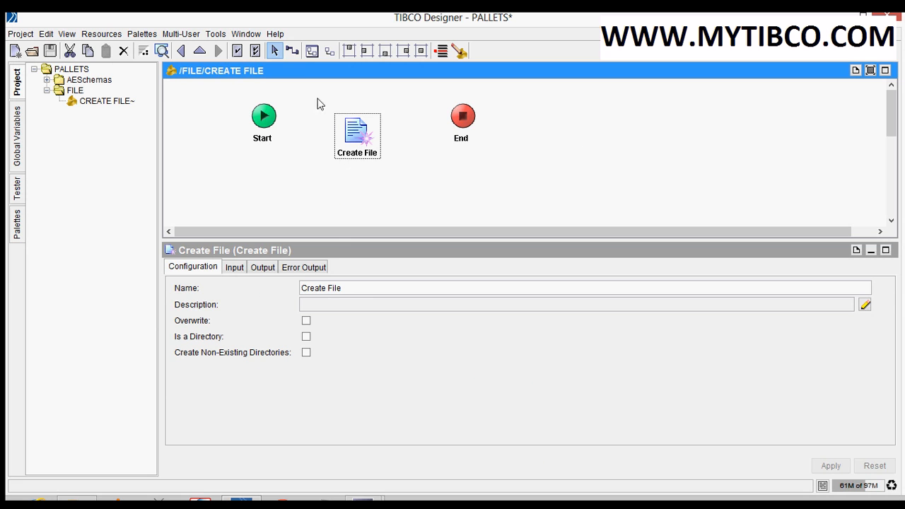
Create transitions from Start to the Create File activity and from that activity to End
{"action": "left_click", "coordinate": [295, 58]}
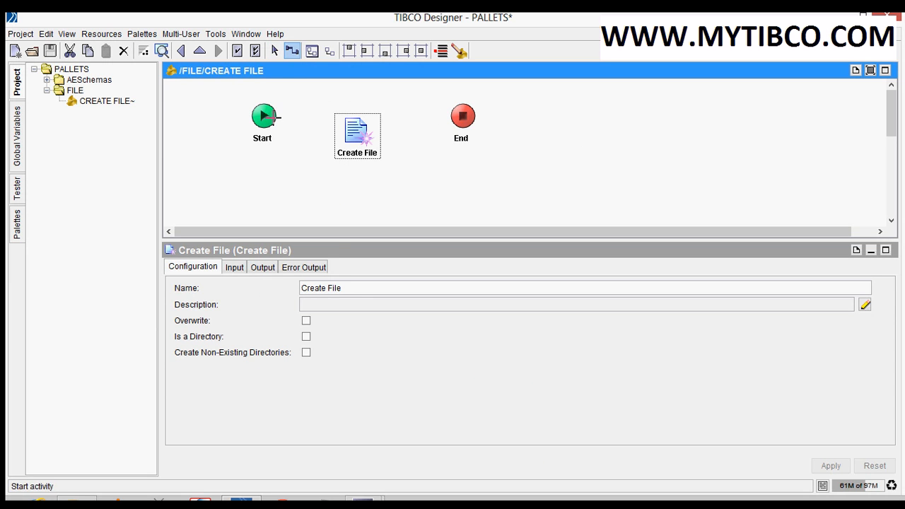
{"action": "mouse_move", "coordinate": [263, 116]}
{"action": "left_mouse_down"}
{"action": "mouse_move", "coordinate": [356, 131]}
{"action": "mouse_move", "coordinate": [460, 119]}
{"action": "left_mouse_up"}
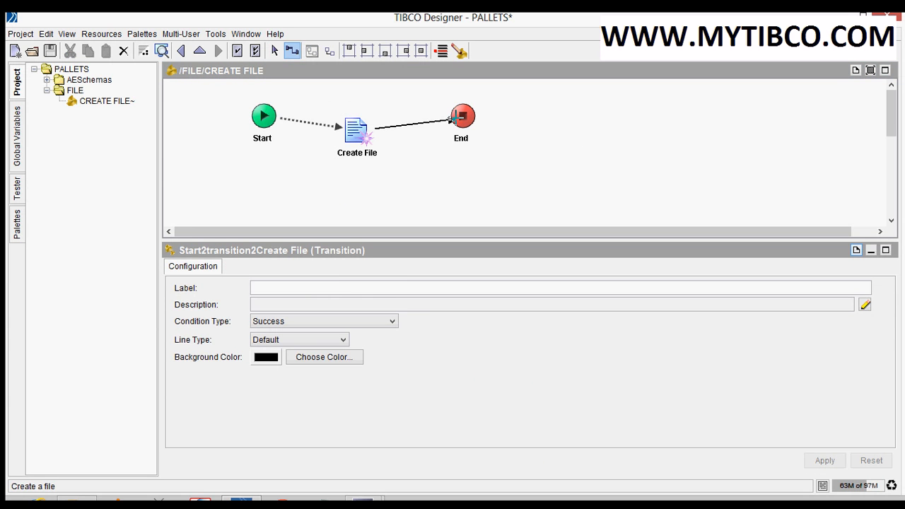
{"action": "key", "text": "Escape"}
{"action": "left_click", "coordinate": [338, 183]}
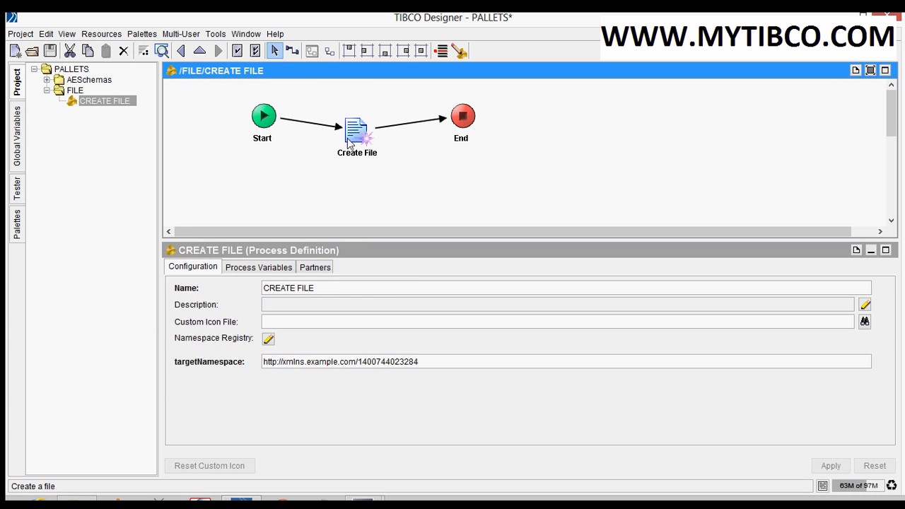
Look through the Create File activity's input, output and error output settings, and rename the activity as CREATE FILE
{"action": "left_click", "coordinate": [351, 144]}
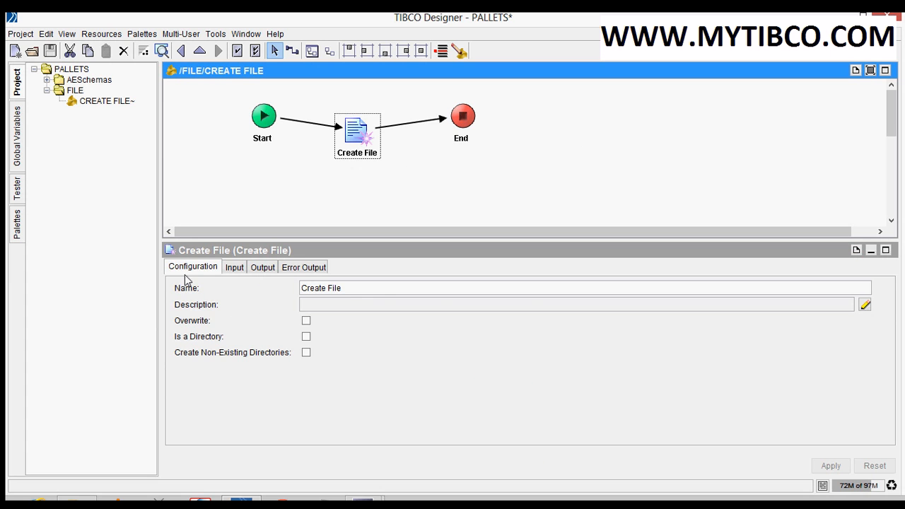
{"action": "left_click", "coordinate": [238, 271]}
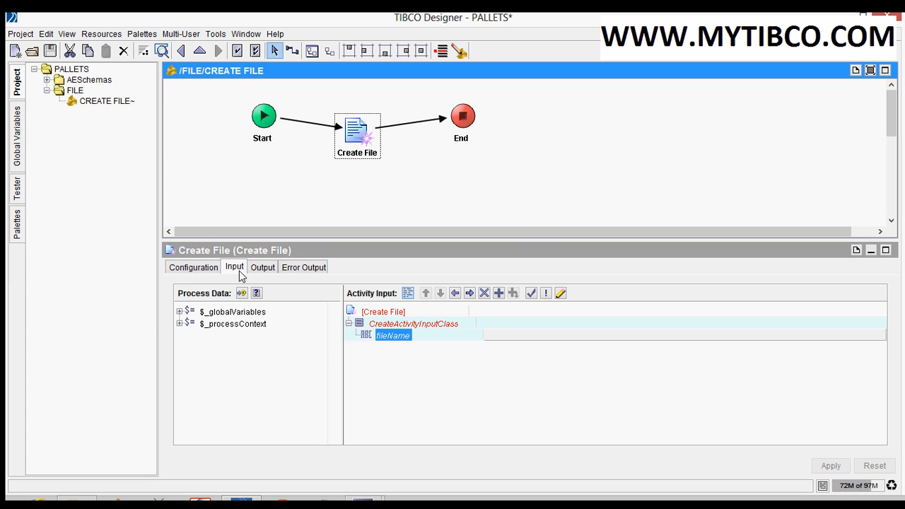
{"action": "left_click", "coordinate": [264, 273]}
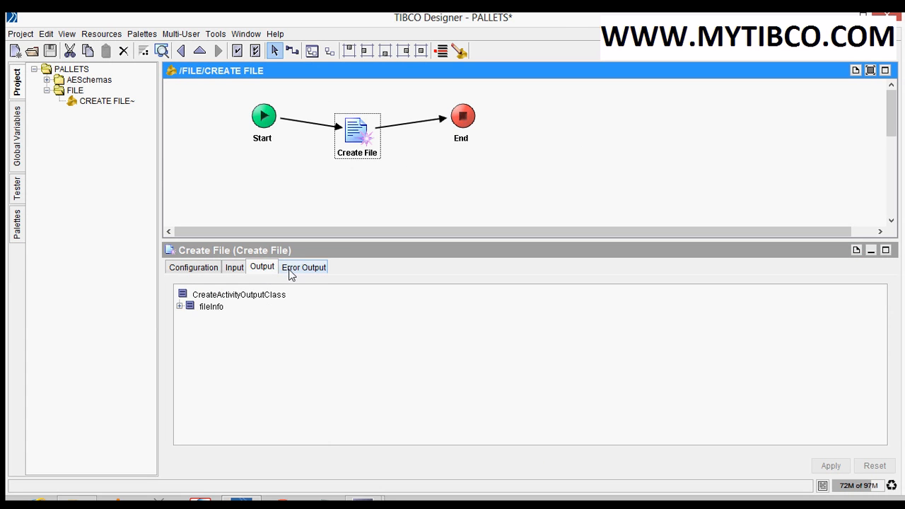
{"action": "left_click", "coordinate": [291, 274]}
{"action": "left_click", "coordinate": [197, 270]}
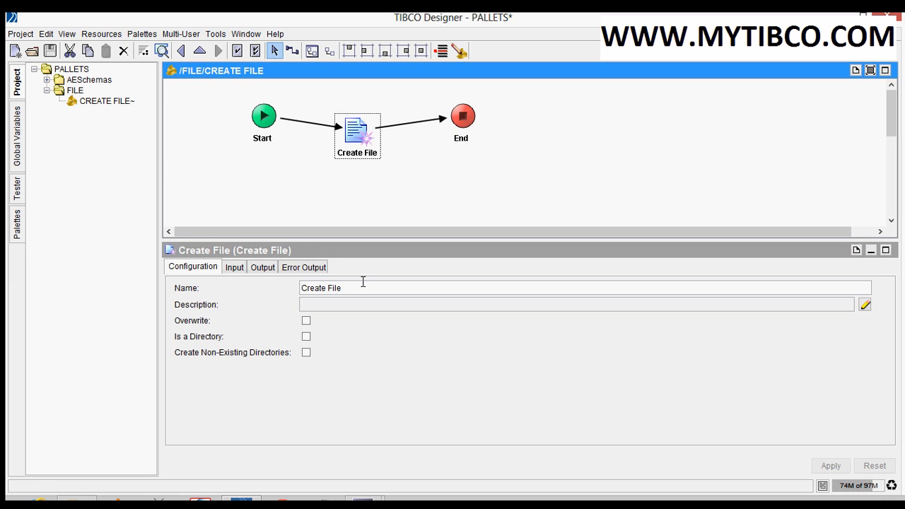
{"action": "left_click_drag", "start_coordinate": [348, 288], "coordinate": [306, 280]}
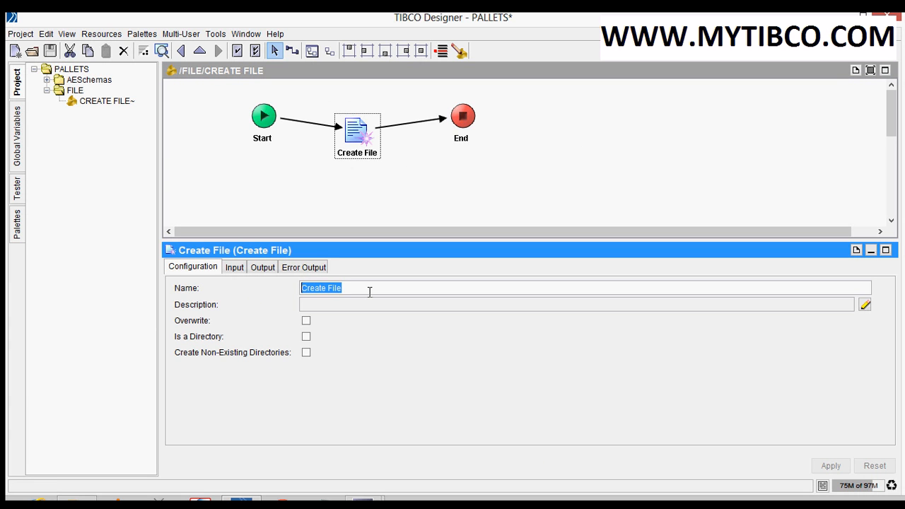
{"action": "type", "text": "CREAT"}
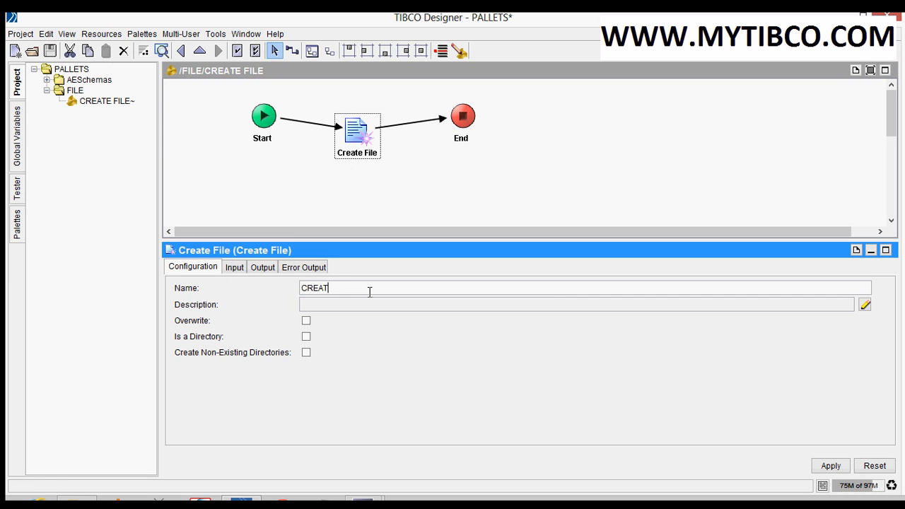
{"action": "type", "text": "E FILE"}
{"action": "left_click", "coordinate": [830, 465]}
{"action": "left_click", "coordinate": [363, 186]}
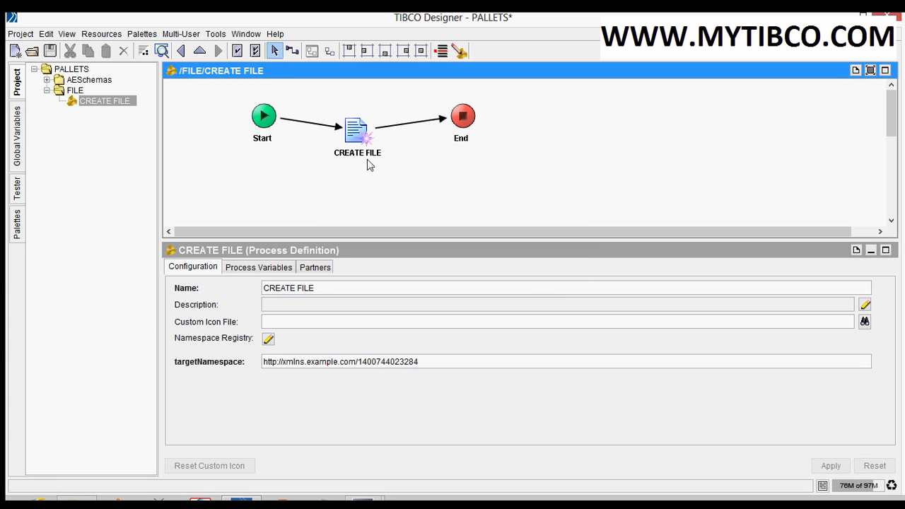
Give the CREATE FILE activity the description "CREATE FILE ACTIVITY" and apply it
{"action": "left_click", "coordinate": [367, 153]}
{"action": "left_click", "coordinate": [325, 301]}
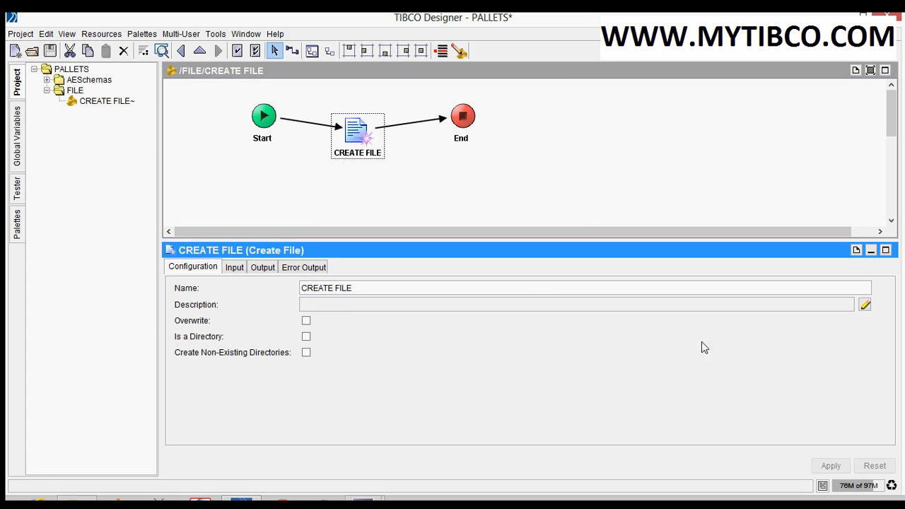
{"action": "left_click", "coordinate": [865, 305]}
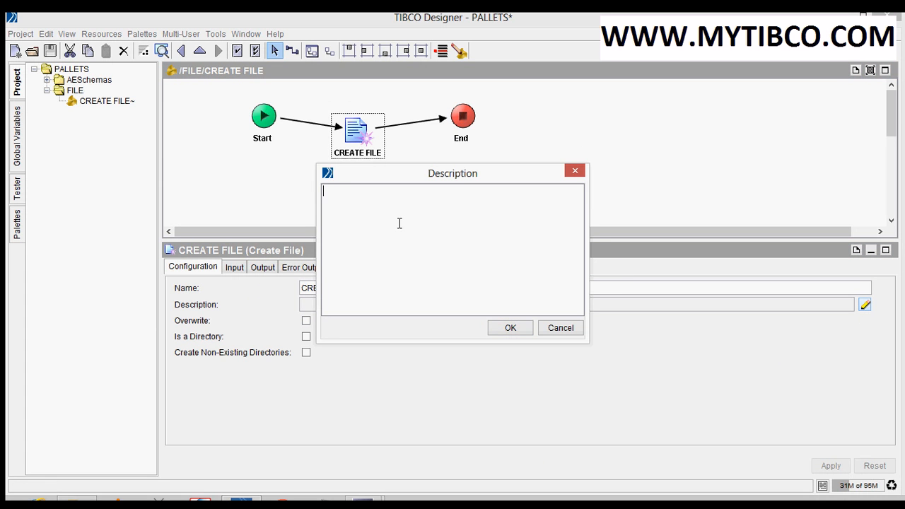
{"action": "type", "text": "CREATE FILE ACTIVITY"}
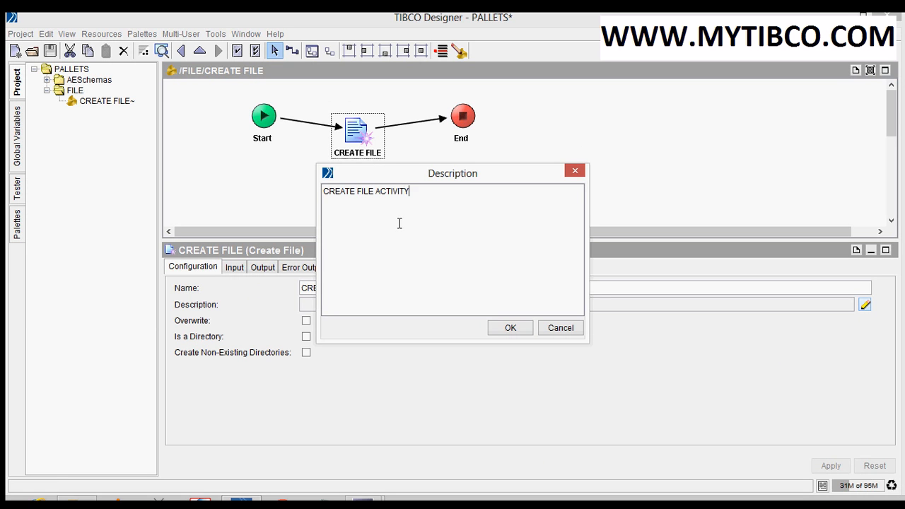
{"action": "left_click", "coordinate": [510, 329]}
{"action": "left_click", "coordinate": [832, 466]}
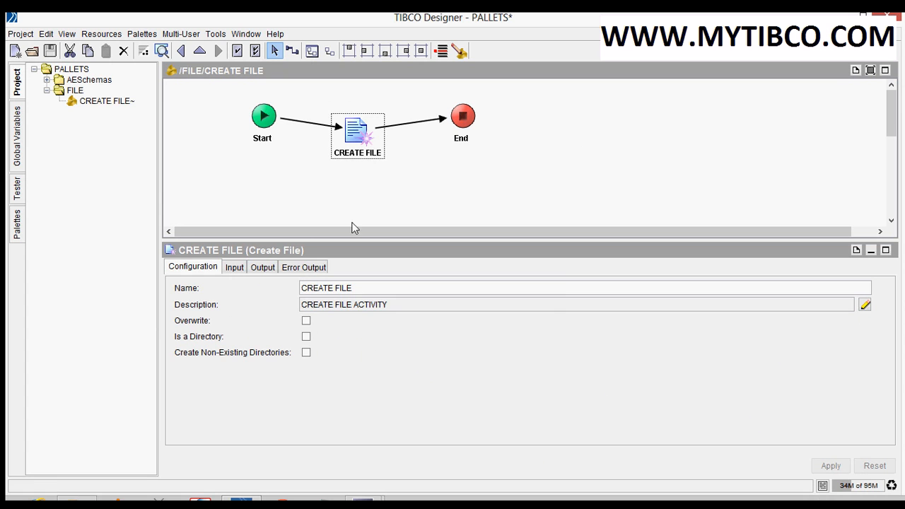
Bring up the CREATE FILE activity's fileName input and check the target folder D:\FILE in File Explorer
{"action": "left_click", "coordinate": [335, 196]}
{"action": "left_click", "coordinate": [352, 140]}
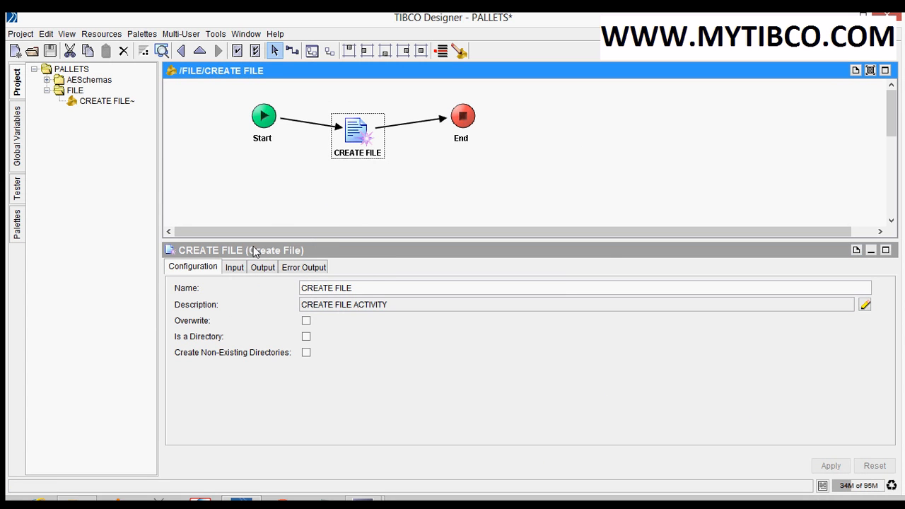
{"action": "left_click", "coordinate": [234, 269]}
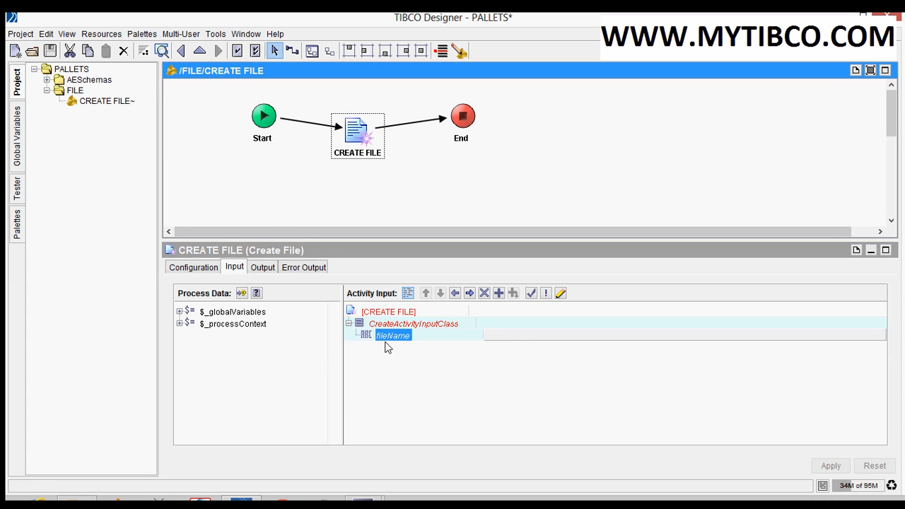
{"action": "left_click", "coordinate": [503, 336]}
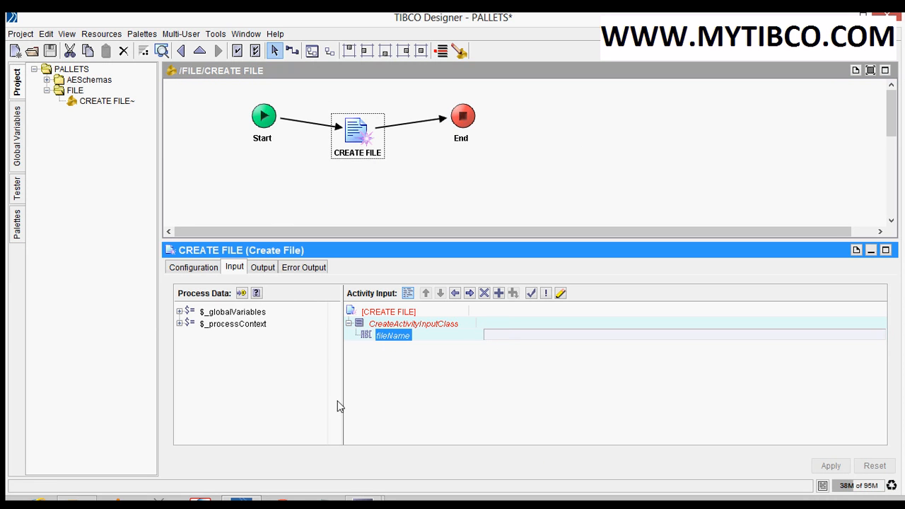
{"action": "mouse_move", "coordinate": [77, 500]}
{"action": "left_click", "coordinate": [147, 397]}
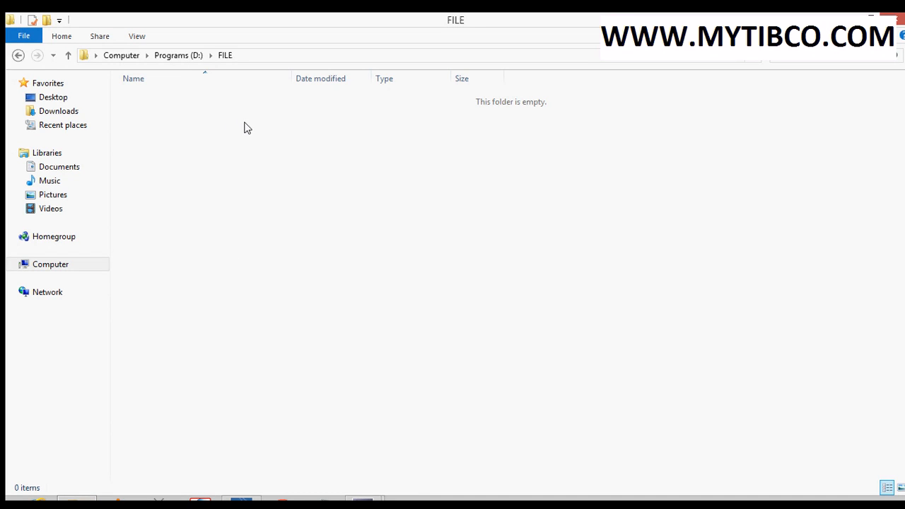
{"action": "left_click", "coordinate": [243, 59]}
{"action": "left_click", "coordinate": [241, 503]}
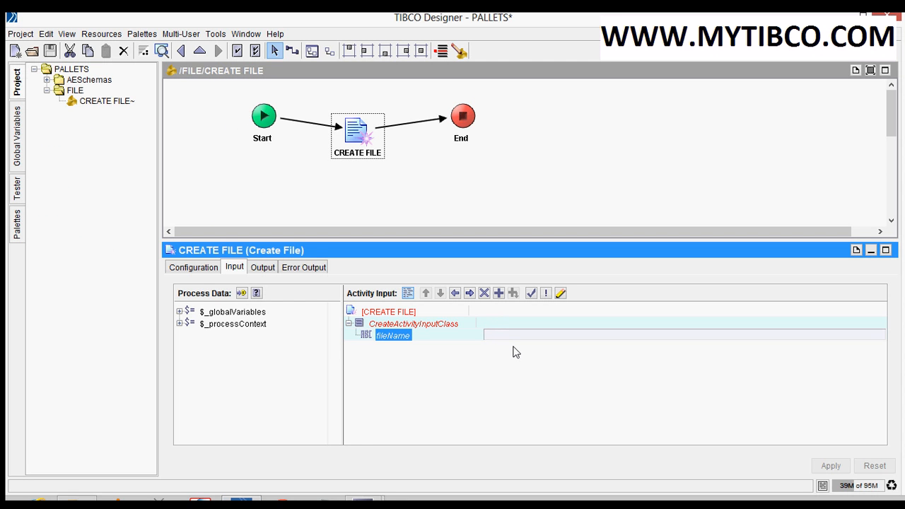
Set the activity's fileName input to 'D:/FILE/123.txt', apply it and save the project
{"action": "type", "text": "'d"}
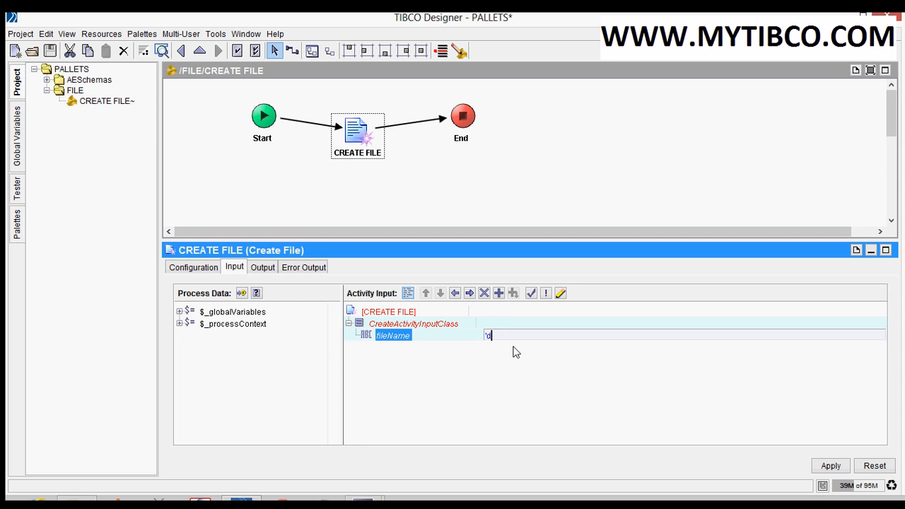
{"action": "key", "text": "BackSpace"}
{"action": "type", "text": "D:/FILE/123.txt"}
{"action": "left_click", "coordinate": [827, 466]}
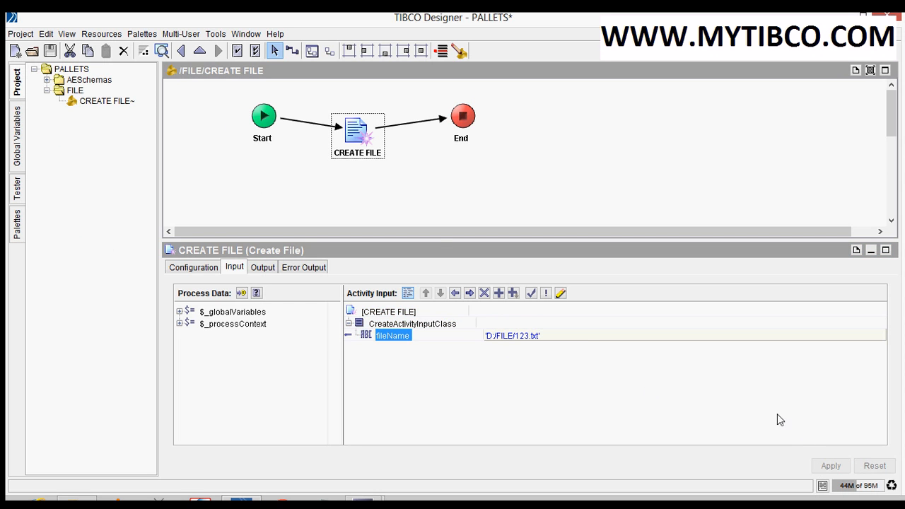
{"action": "left_click", "coordinate": [402, 188]}
{"action": "left_click", "coordinate": [50, 50]}
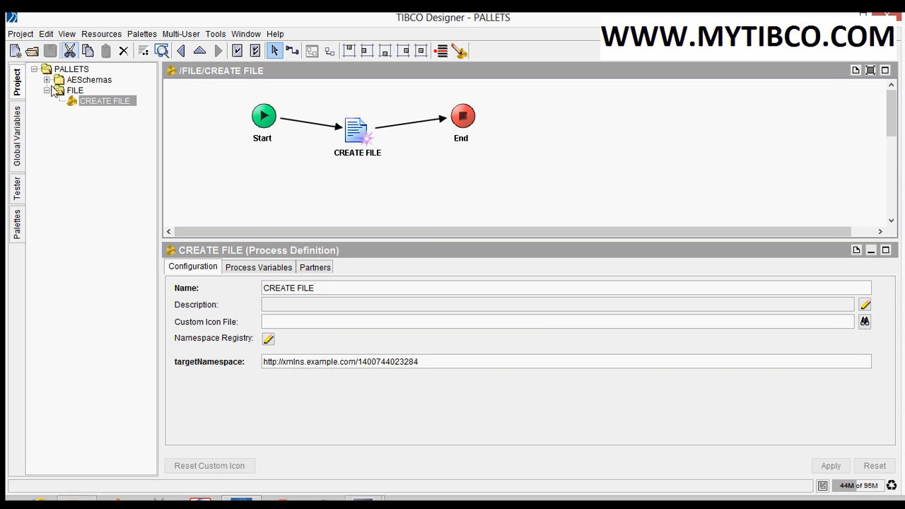
Load and start the current CREATE FILE process in the tester and select its job
{"action": "left_click", "coordinate": [18, 188]}
{"action": "left_click", "coordinate": [39, 95]}
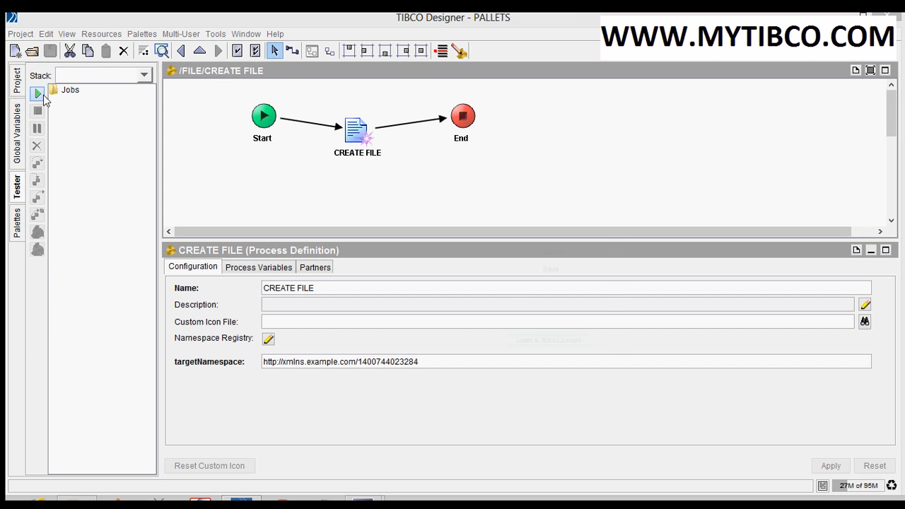
{"action": "left_click", "coordinate": [564, 354]}
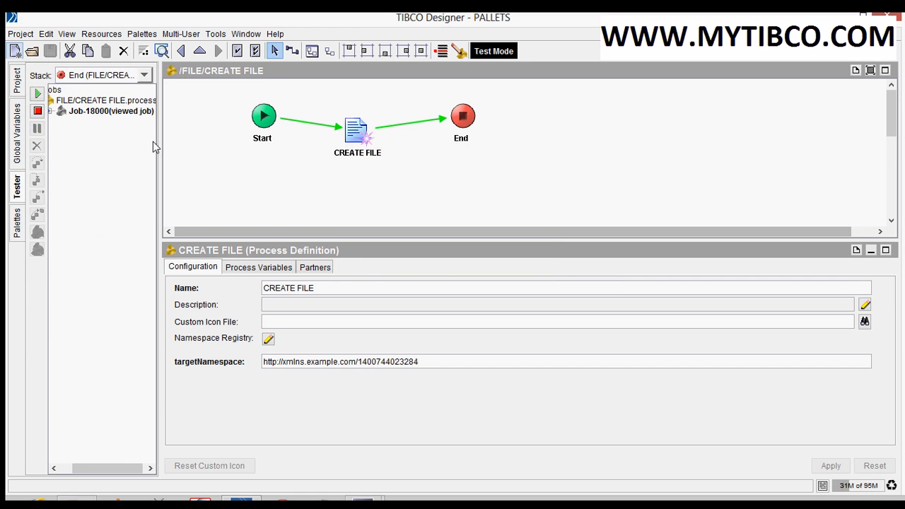
{"action": "left_click", "coordinate": [113, 112]}
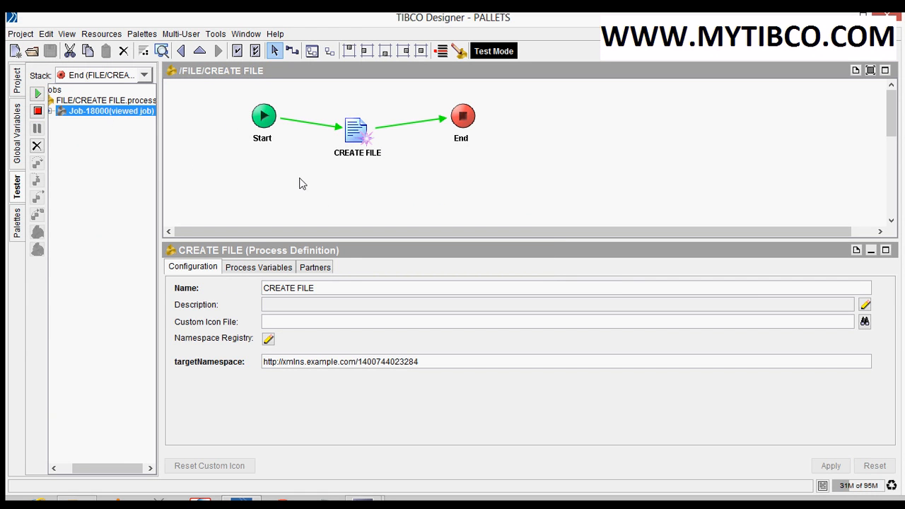
Switch to File Explorer and check the D:\FILE folder for the 123 text document
{"action": "mouse_move", "coordinate": [76, 501]}
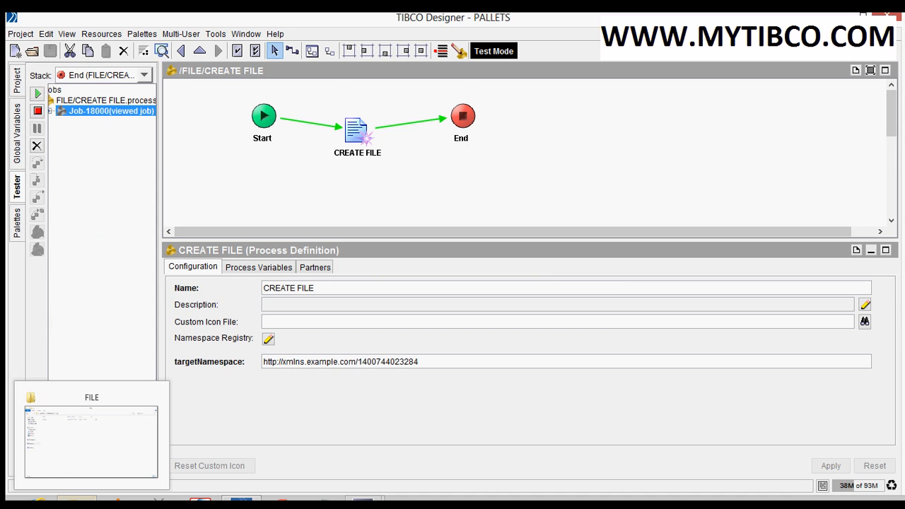
{"action": "left_click", "coordinate": [78, 449]}
{"action": "left_click", "coordinate": [147, 107]}
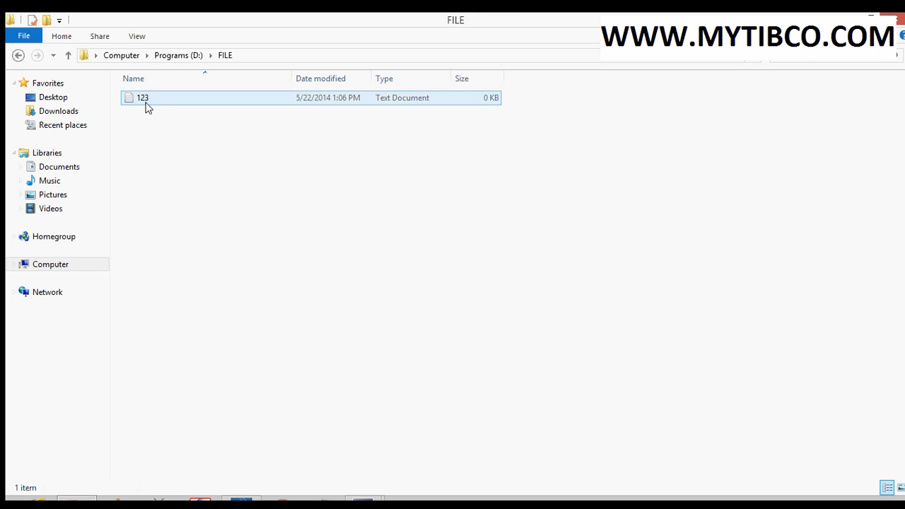
{"action": "left_click", "coordinate": [147, 106]}
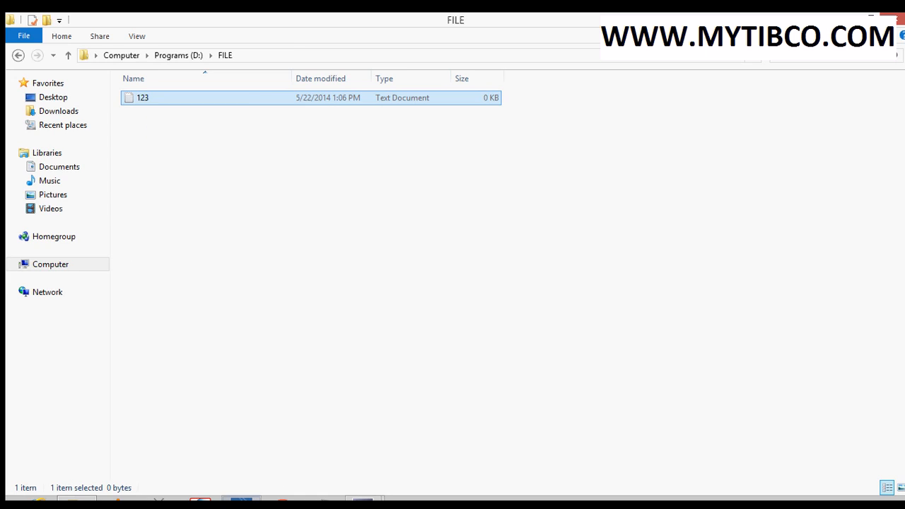
Return to TIBCO Designer and bring up the CREATE FILE activity's input data and output, enlarging the output view to show full field names
{"action": "left_click", "coordinate": [240, 504]}
{"action": "left_click", "coordinate": [357, 145]}
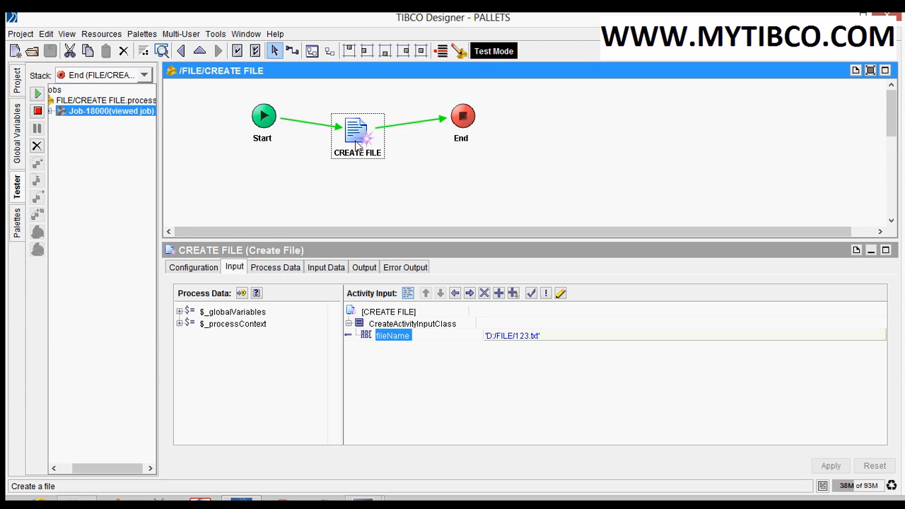
{"action": "left_click", "coordinate": [335, 268]}
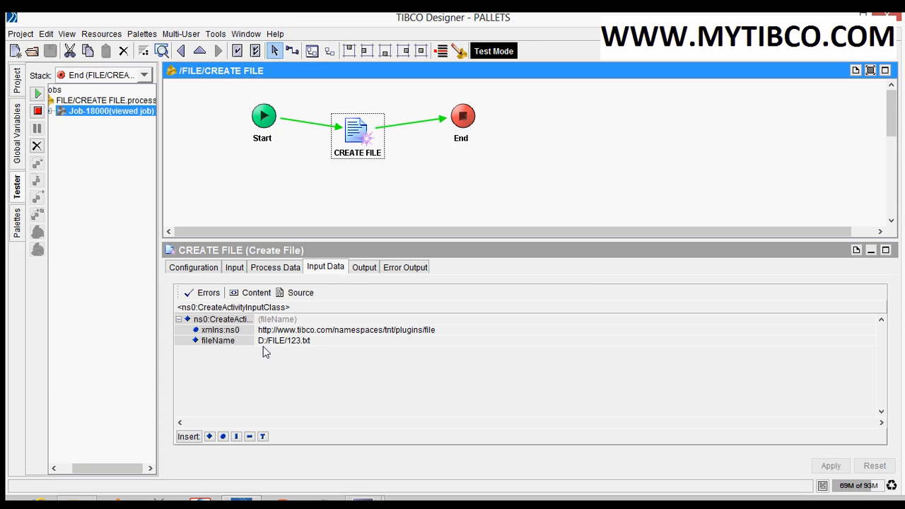
{"action": "left_click", "coordinate": [365, 268]}
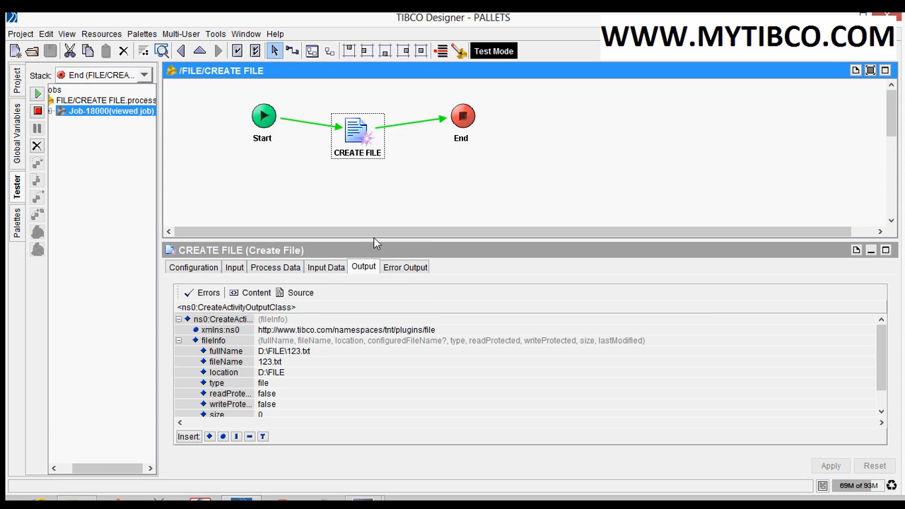
{"action": "left_click_drag", "start_coordinate": [375, 242], "coordinate": [373, 185]}
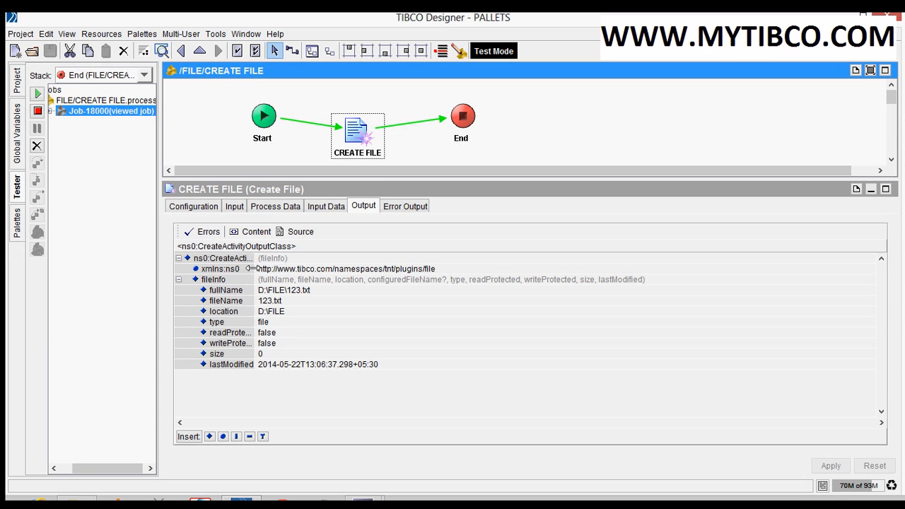
{"action": "left_click_drag", "start_coordinate": [251, 269], "coordinate": [297, 272]}
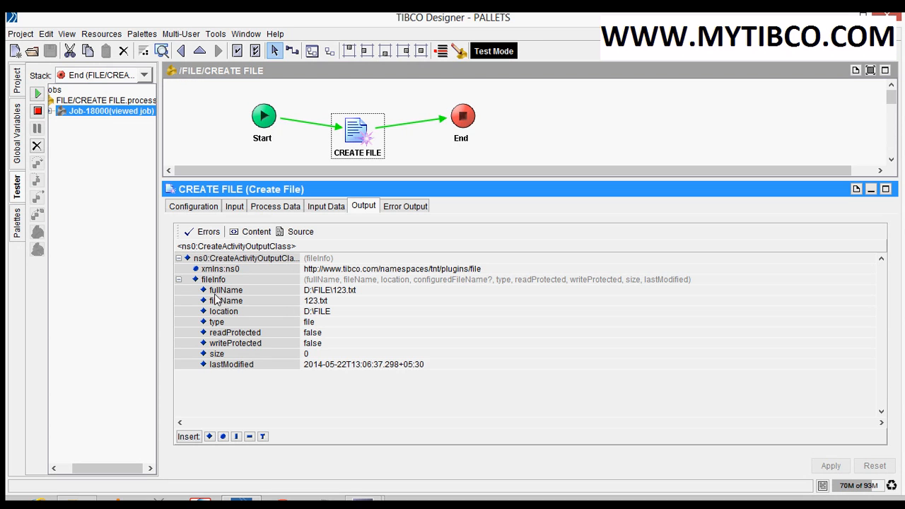
Examine the activity's fileInfo output fields from fullName to lastModified, and its error output
{"action": "left_click", "coordinate": [324, 290]}
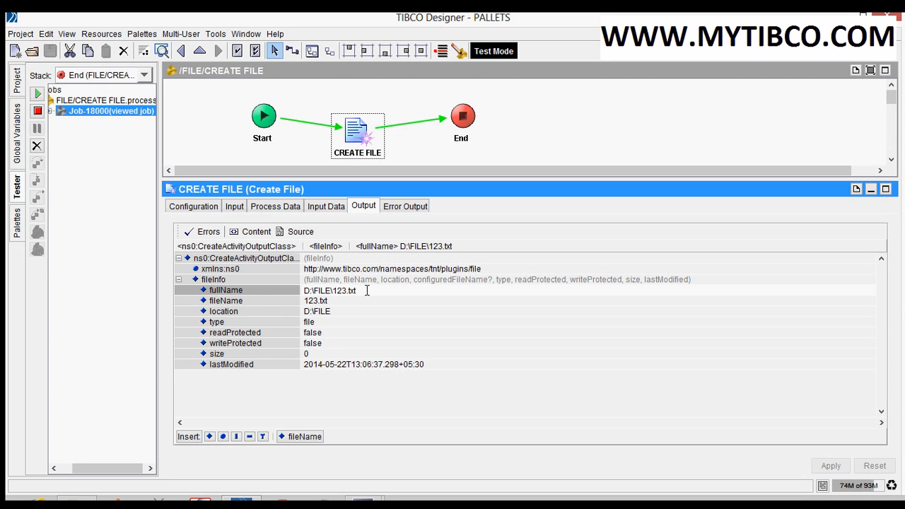
{"action": "left_click_drag", "start_coordinate": [367, 290], "coordinate": [320, 280]}
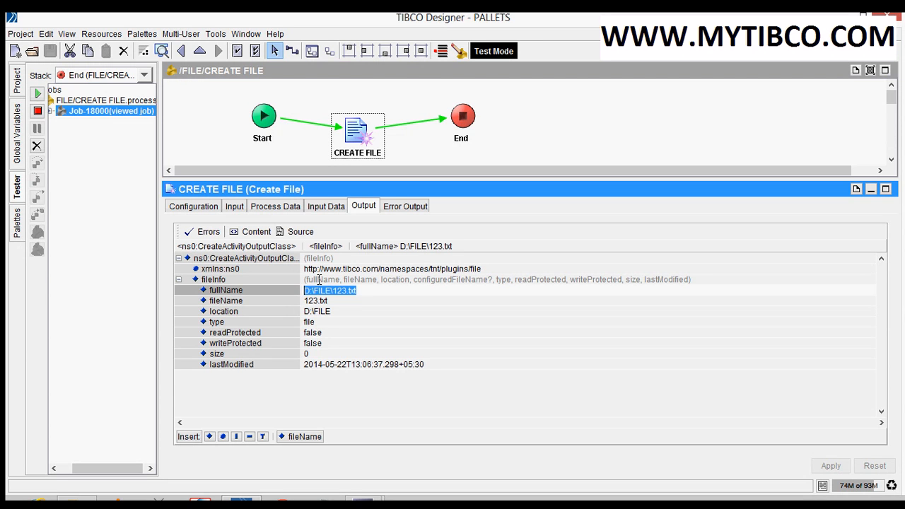
{"action": "left_click", "coordinate": [238, 302]}
{"action": "left_click", "coordinate": [235, 313]}
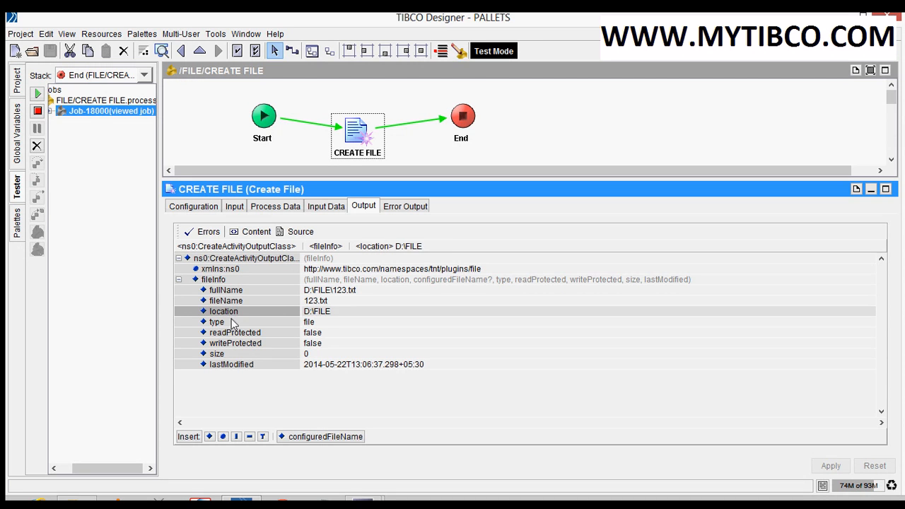
{"action": "left_click", "coordinate": [229, 324]}
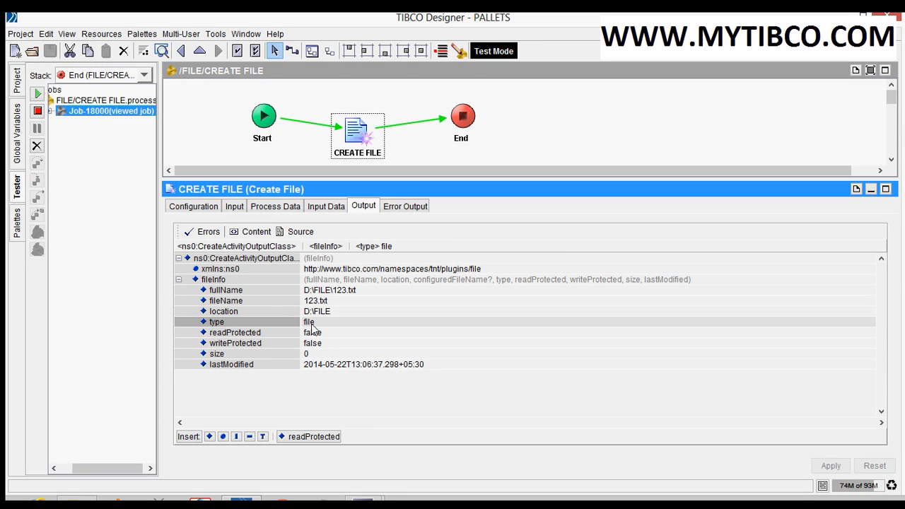
{"action": "left_click", "coordinate": [256, 335]}
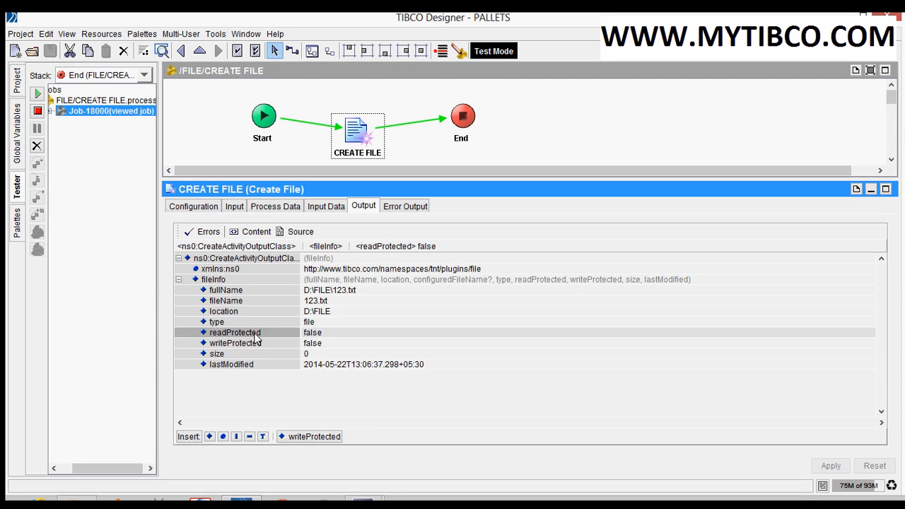
{"action": "left_click", "coordinate": [255, 345]}
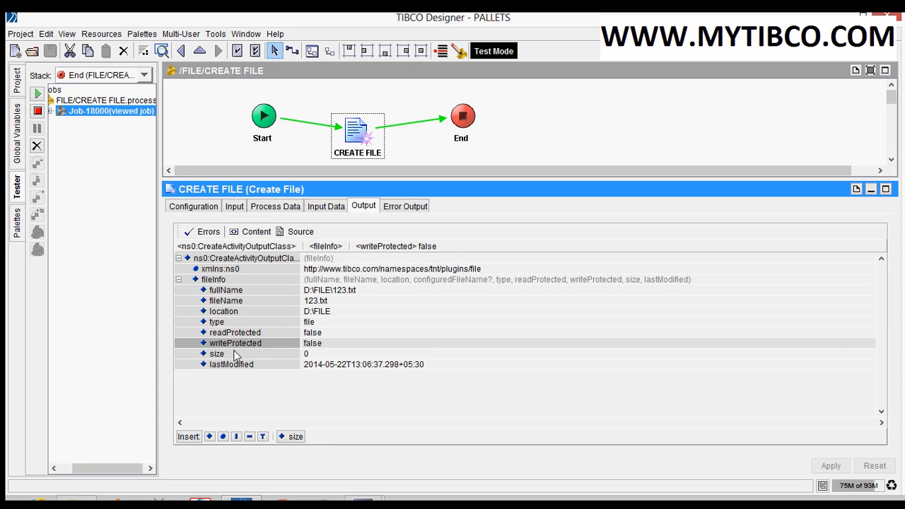
{"action": "left_click", "coordinate": [236, 355]}
{"action": "left_click", "coordinate": [236, 366]}
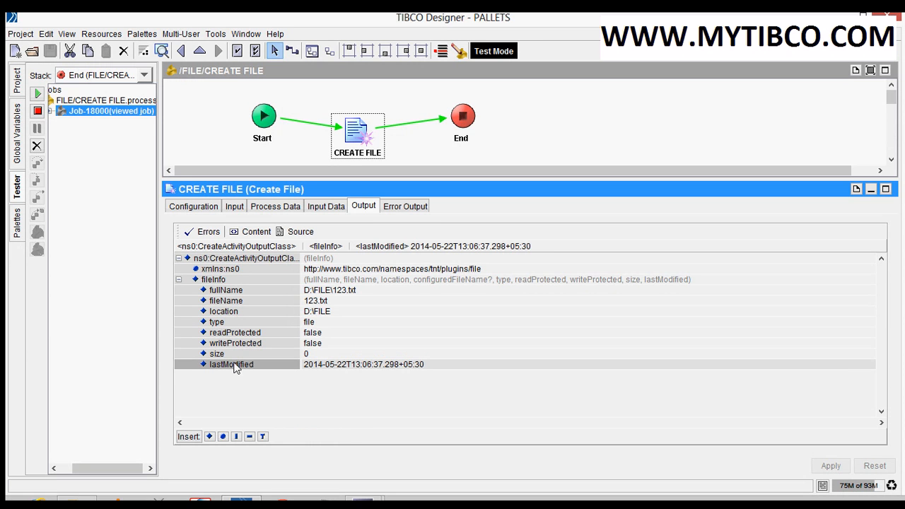
{"action": "left_click", "coordinate": [406, 207]}
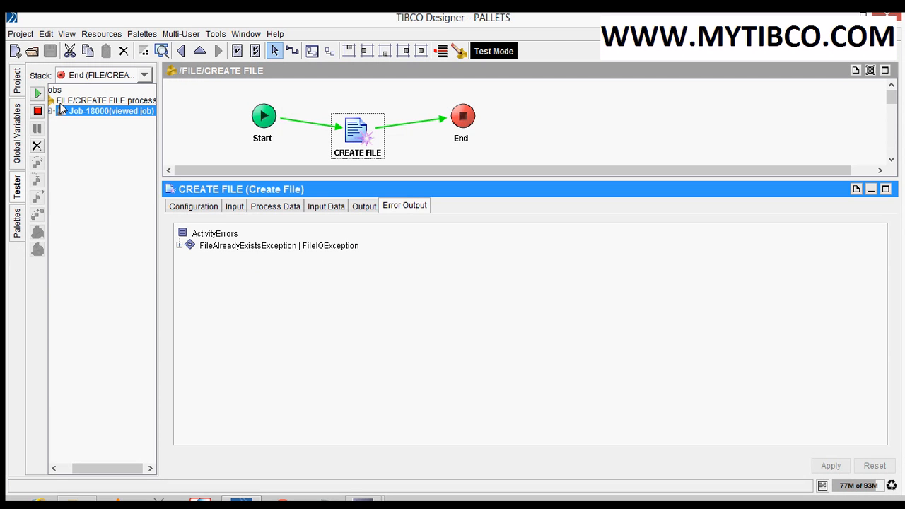
Stop the test, and load and start the CREATE FILE process again, saving the project for debugging
{"action": "left_click", "coordinate": [38, 111]}
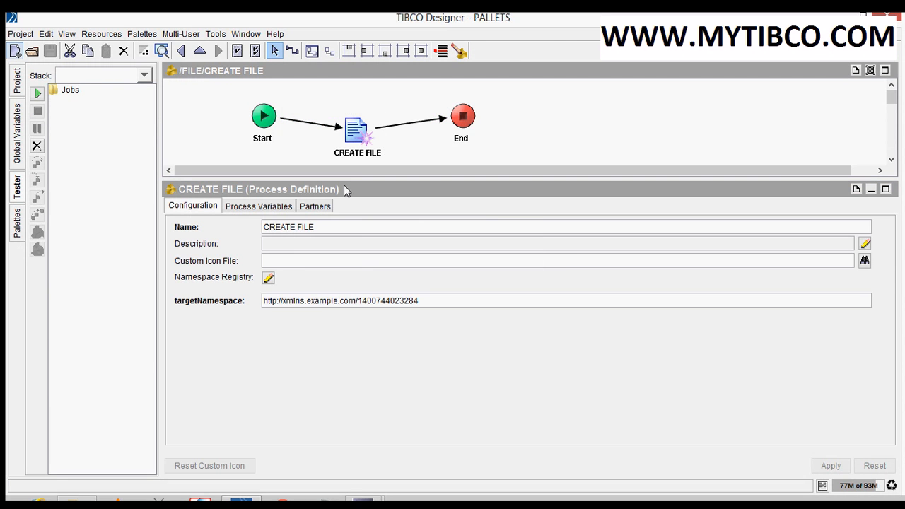
{"action": "left_click_drag", "start_coordinate": [345, 180], "coordinate": [354, 237]}
{"action": "left_click", "coordinate": [353, 155]}
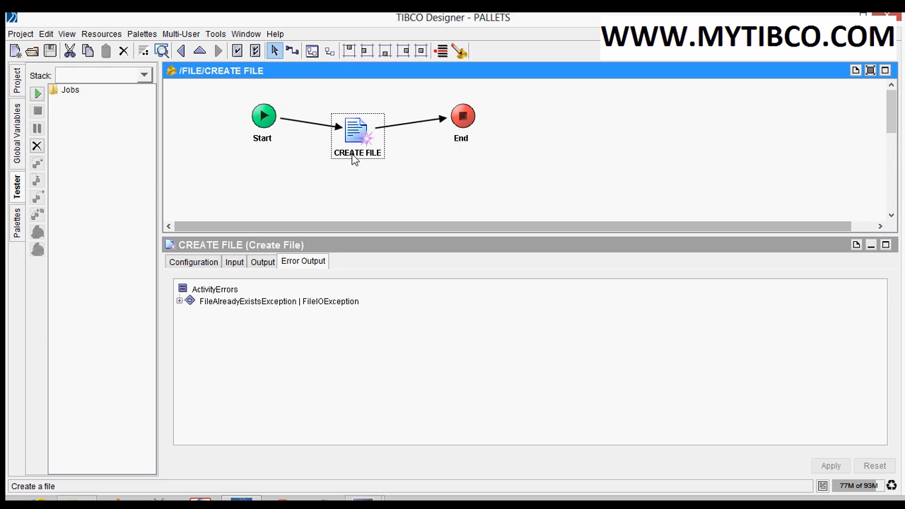
{"action": "left_click", "coordinate": [208, 167]}
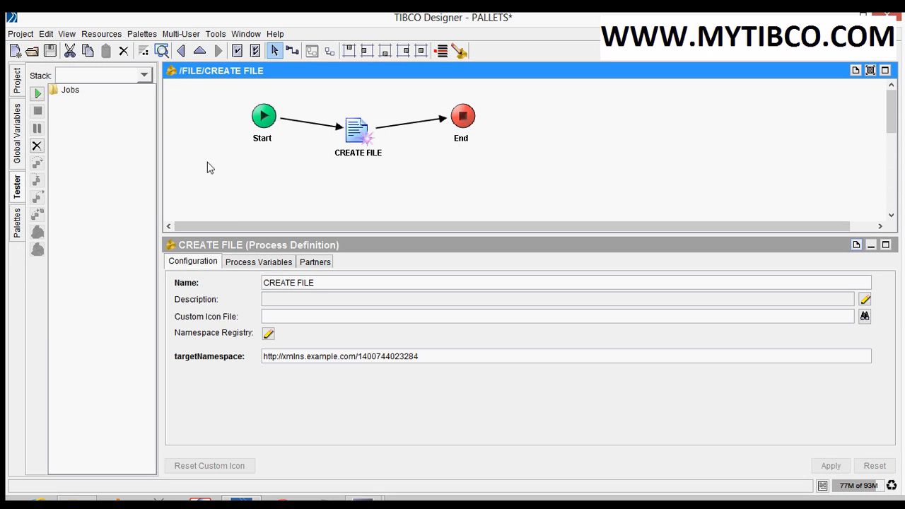
{"action": "left_click", "coordinate": [37, 94]}
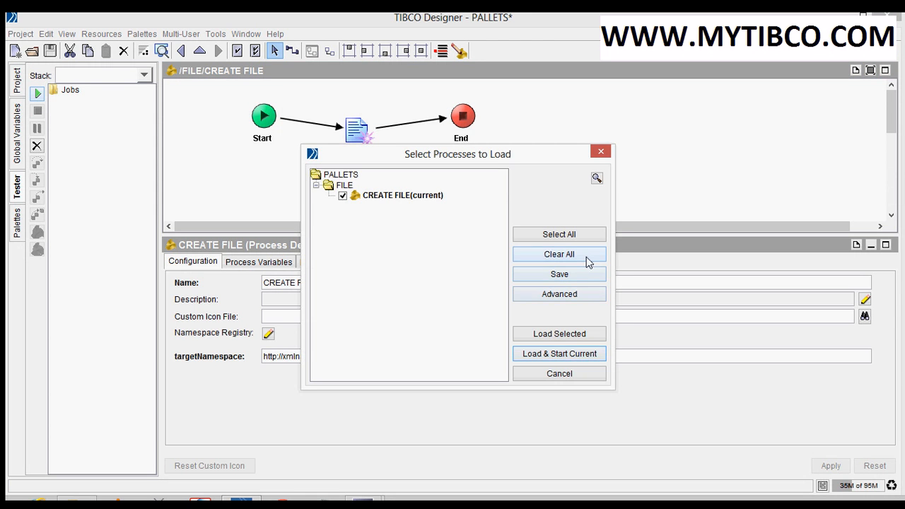
{"action": "left_click", "coordinate": [541, 353]}
{"action": "left_click", "coordinate": [425, 284]}
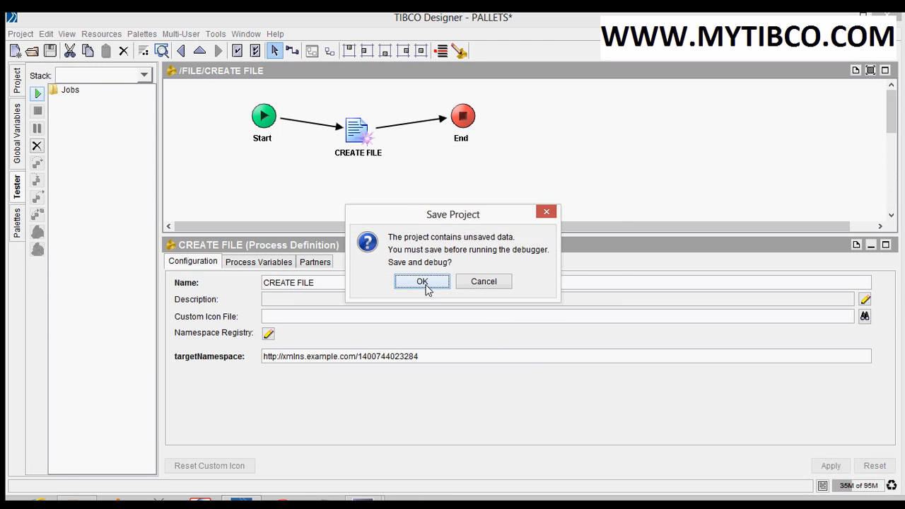
Inspect the CREATE FILE activity's input data and output error report, highlighting the end of the Msg text
{"action": "left_click", "coordinate": [358, 168]}
{"action": "left_click", "coordinate": [368, 154]}
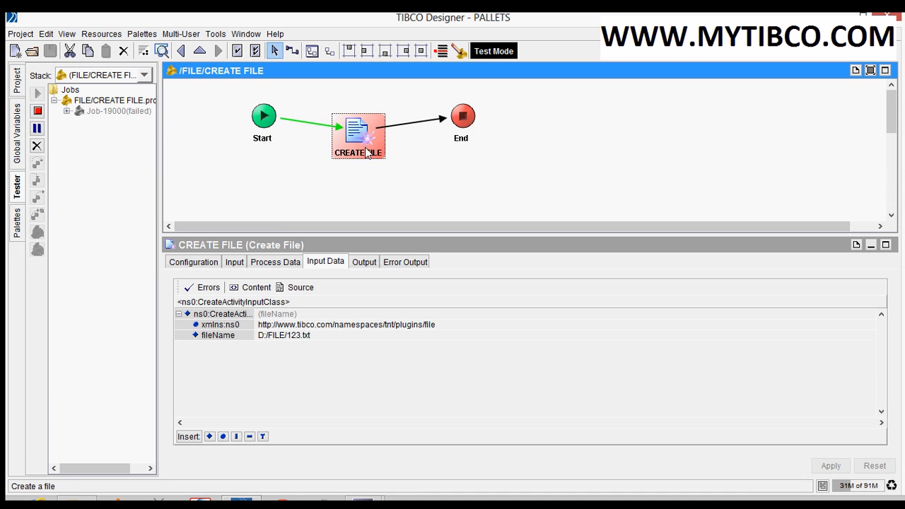
{"action": "left_click", "coordinate": [364, 263]}
{"action": "left_click_drag", "start_coordinate": [372, 236], "coordinate": [372, 185]}
{"action": "left_click", "coordinate": [340, 298]}
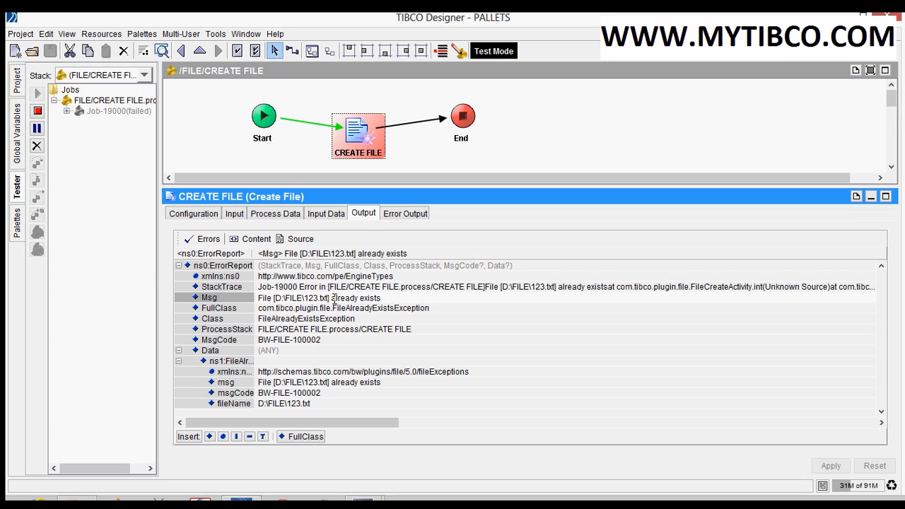
{"action": "left_click_drag", "start_coordinate": [331, 298], "coordinate": [383, 298]}
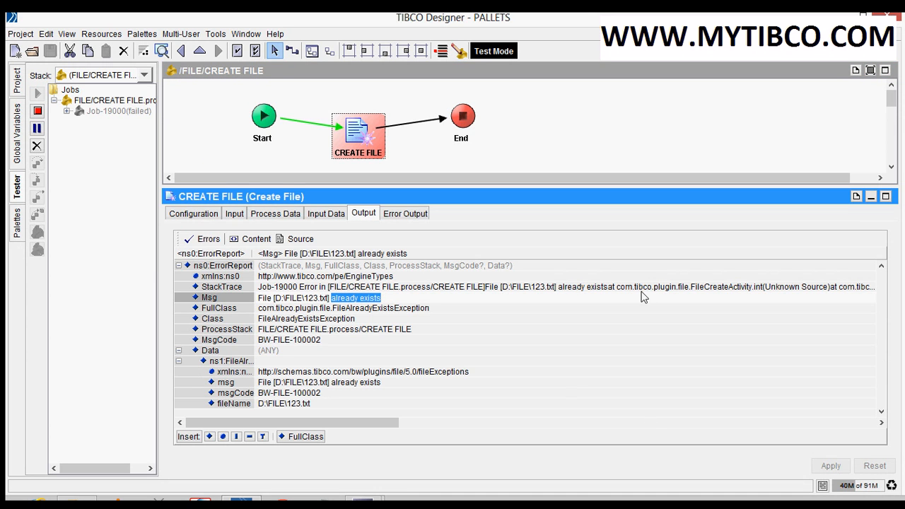
Stop the test, enable the Overwrite option of the CREATE FILE activity and apply it
{"action": "left_click", "coordinate": [37, 112]}
{"action": "left_click", "coordinate": [354, 148]}
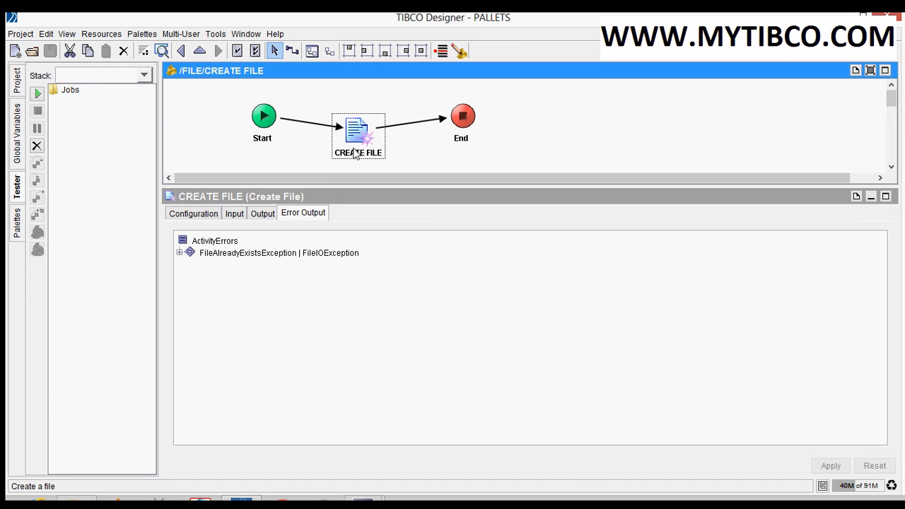
{"action": "left_click", "coordinate": [188, 214]}
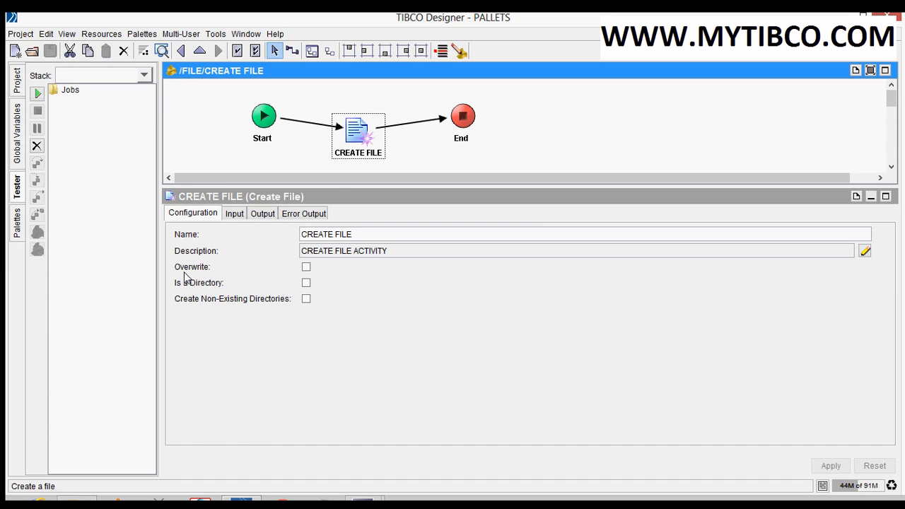
{"action": "left_click", "coordinate": [307, 268]}
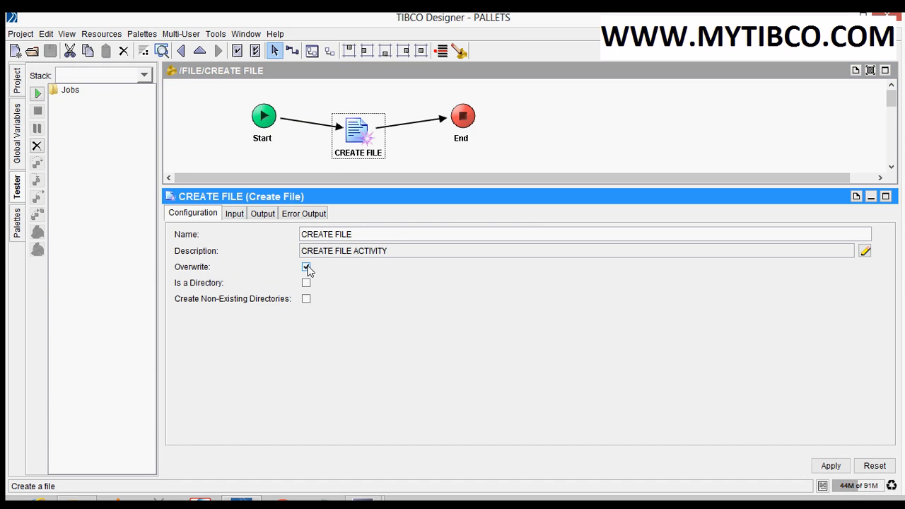
{"action": "left_click", "coordinate": [829, 467]}
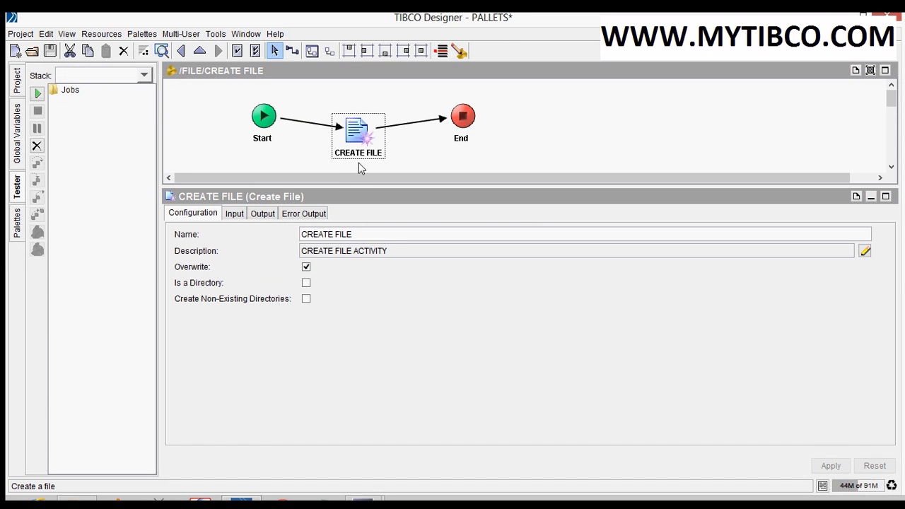
Save the project and rerun the CREATE FILE process in the tester with the overwrite setting
{"action": "left_click", "coordinate": [37, 94]}
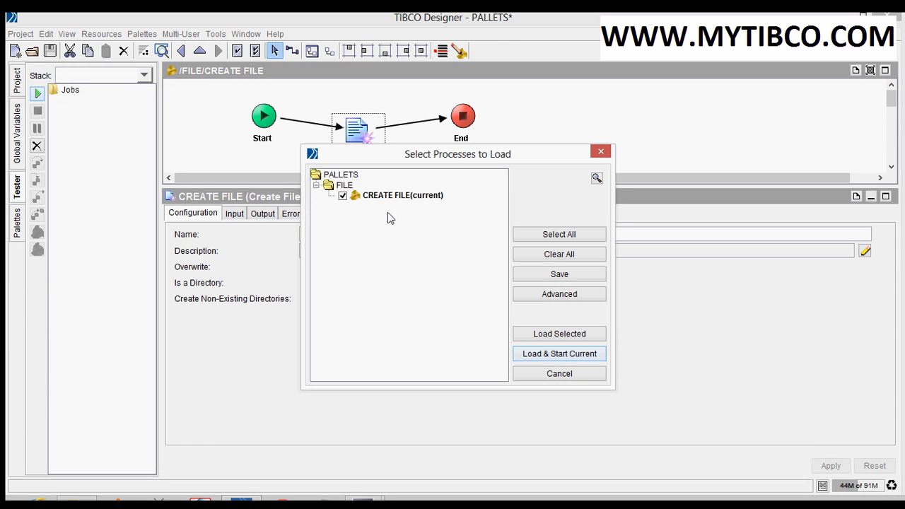
{"action": "left_click", "coordinate": [560, 354]}
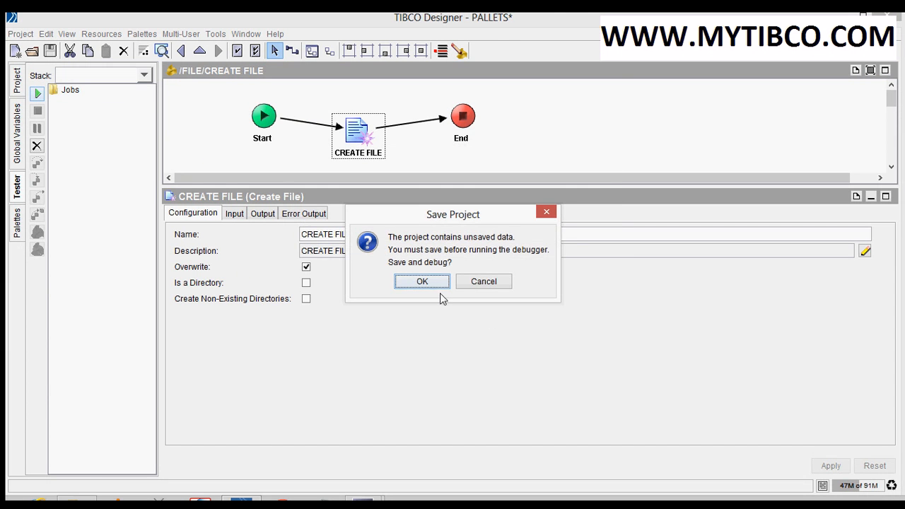
{"action": "left_click", "coordinate": [422, 282]}
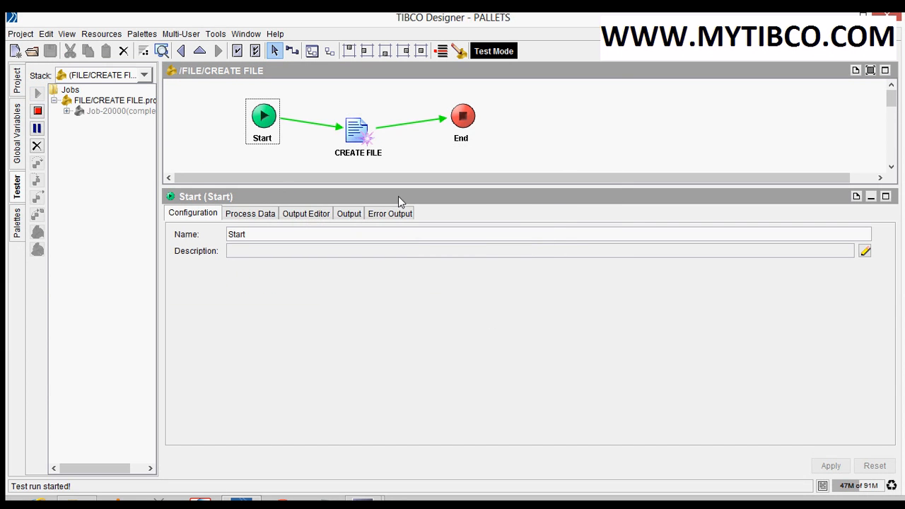
{"action": "left_click_drag", "start_coordinate": [389, 187], "coordinate": [375, 252]}
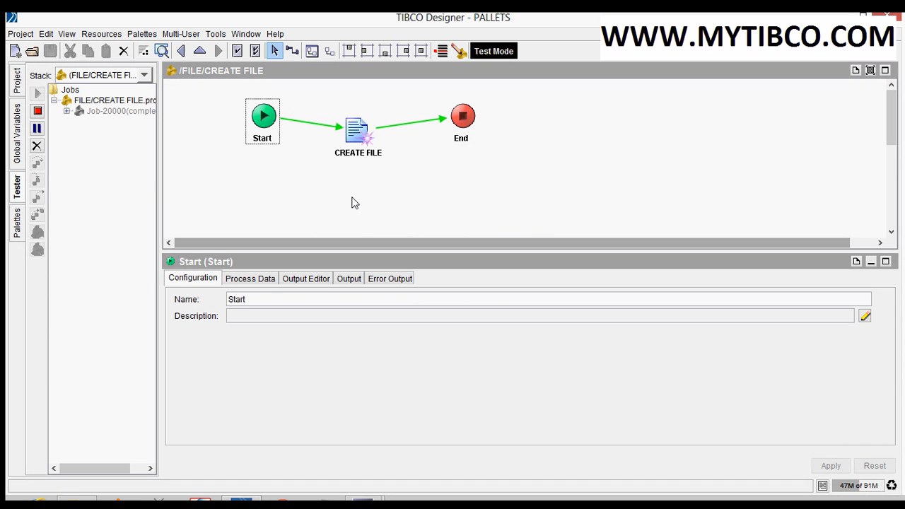
Stop the test, disable Overwrite and enable Is a Directory for the CREATE FILE activity
{"action": "left_click", "coordinate": [345, 200]}
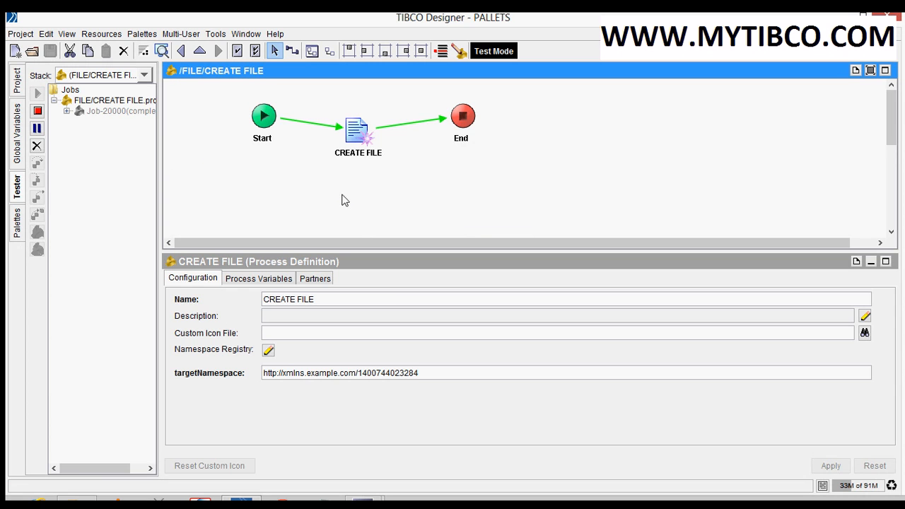
{"action": "left_click", "coordinate": [38, 111]}
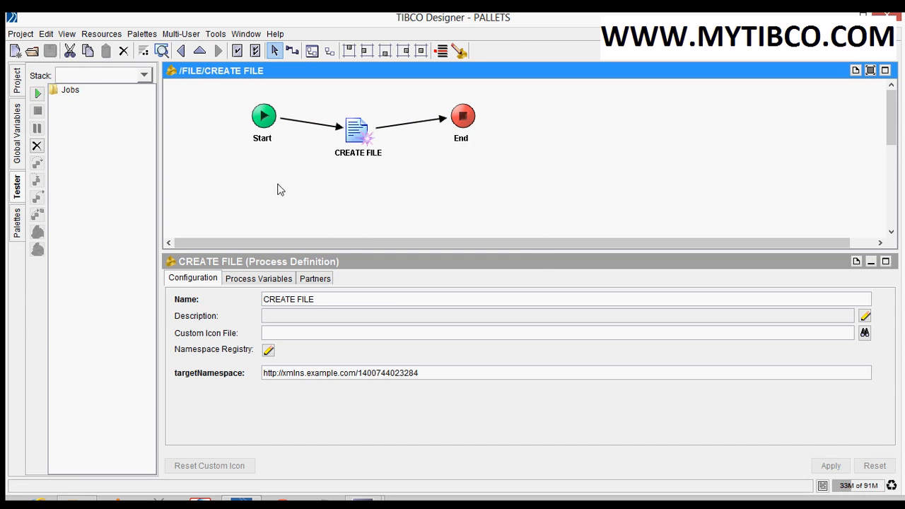
{"action": "left_click", "coordinate": [357, 131]}
{"action": "left_click", "coordinate": [208, 279]}
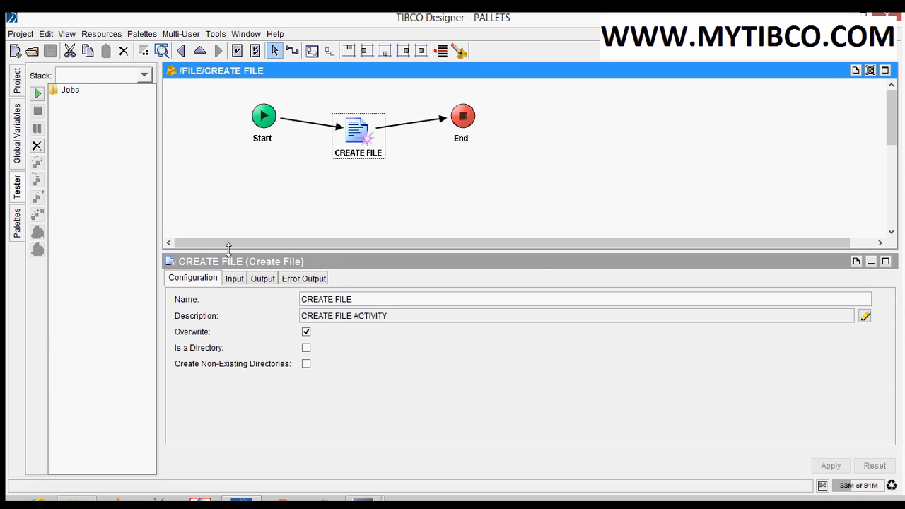
{"action": "left_click_drag", "start_coordinate": [228, 249], "coordinate": [244, 188]}
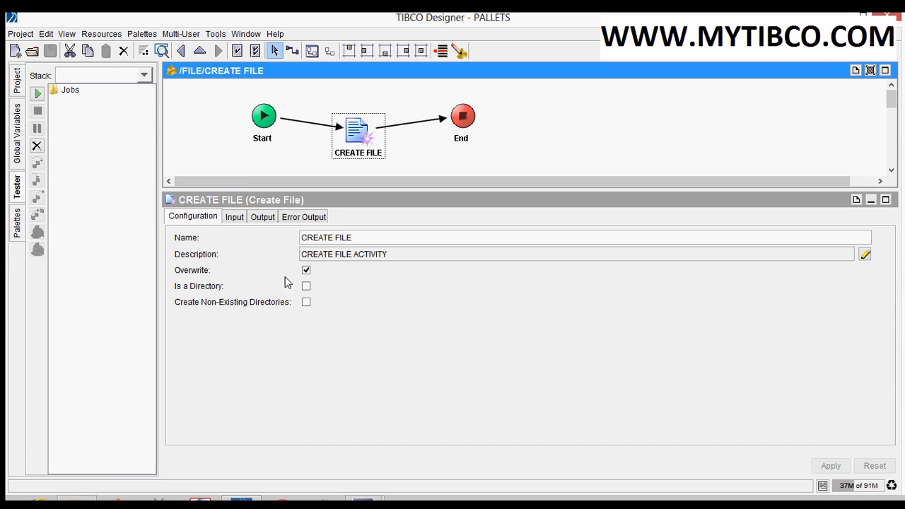
{"action": "left_click", "coordinate": [307, 272]}
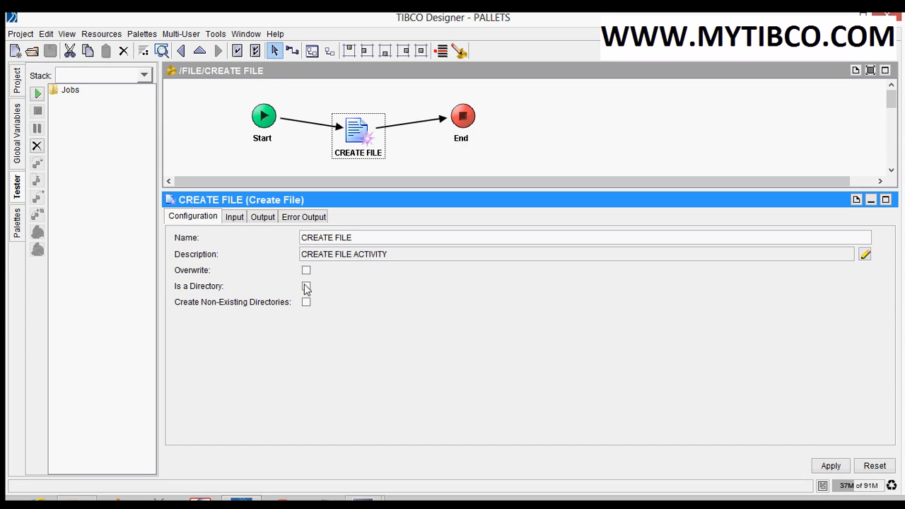
{"action": "left_click", "coordinate": [306, 287]}
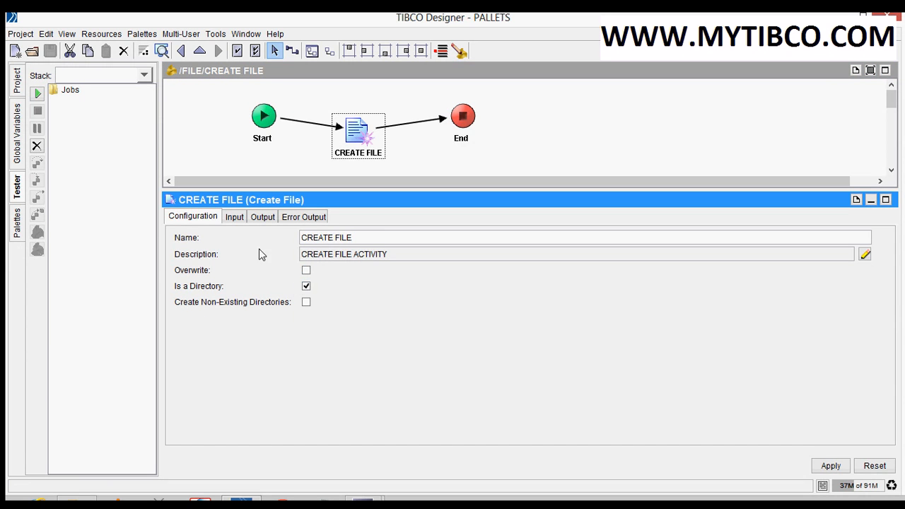
Set the CREATE FILE activity's fileName input to 'D:/FILE/DIR' and apply the changes
{"action": "left_click", "coordinate": [236, 218]}
{"action": "left_click", "coordinate": [522, 286]}
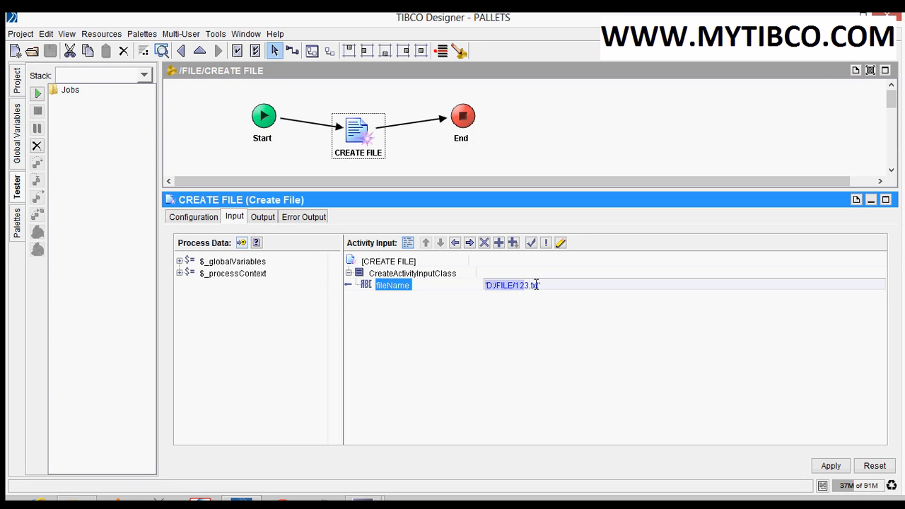
{"action": "left_click", "coordinate": [559, 287]}
{"action": "key", "text": "BackSpace"}
{"action": "key", "text": "BackSpace"}
{"action": "key", "text": "BackSpace"}
{"action": "type", "text": "DIR'"}
{"action": "left_click", "coordinate": [830, 465]}
{"action": "left_click", "coordinate": [561, 122]}
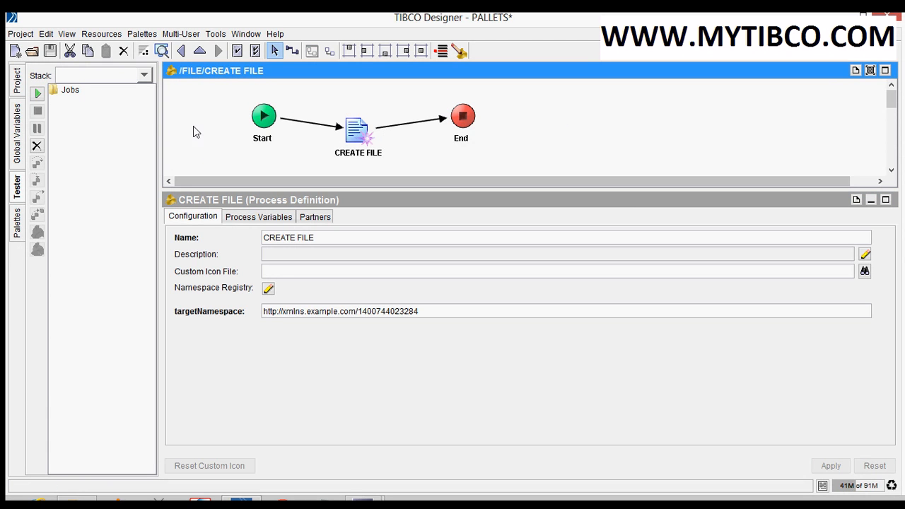
Save the project, load and start the CREATE FILE process, and select its job in the tester
{"action": "left_click", "coordinate": [50, 50]}
{"action": "left_click", "coordinate": [38, 93]}
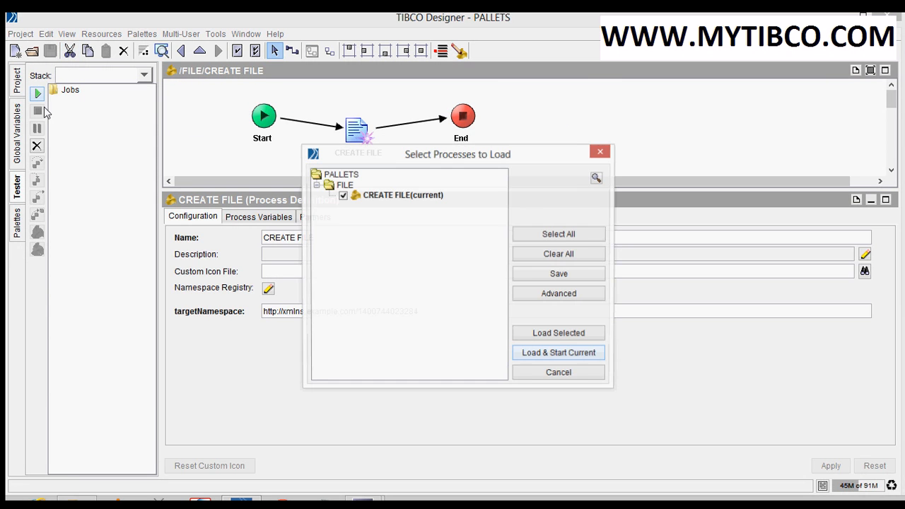
{"action": "left_click", "coordinate": [541, 257]}
{"action": "left_click", "coordinate": [534, 355]}
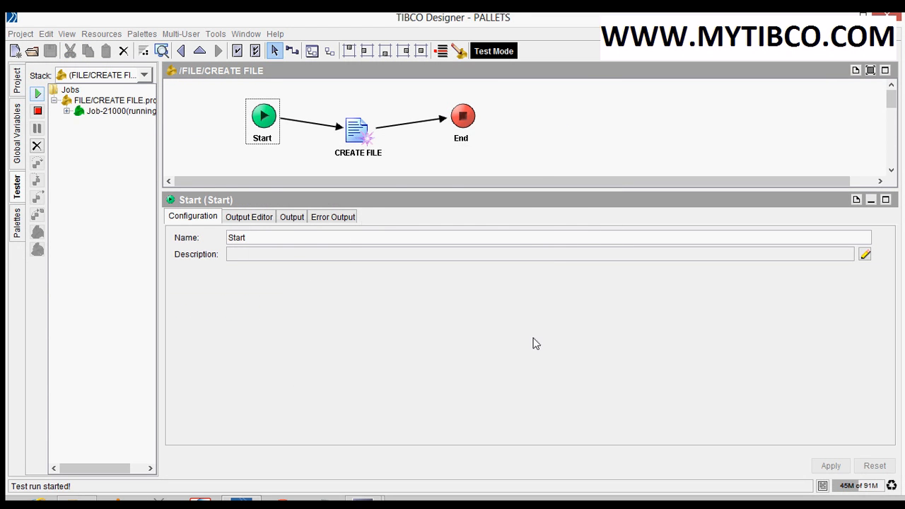
{"action": "left_click", "coordinate": [420, 165]}
{"action": "left_click", "coordinate": [140, 113]}
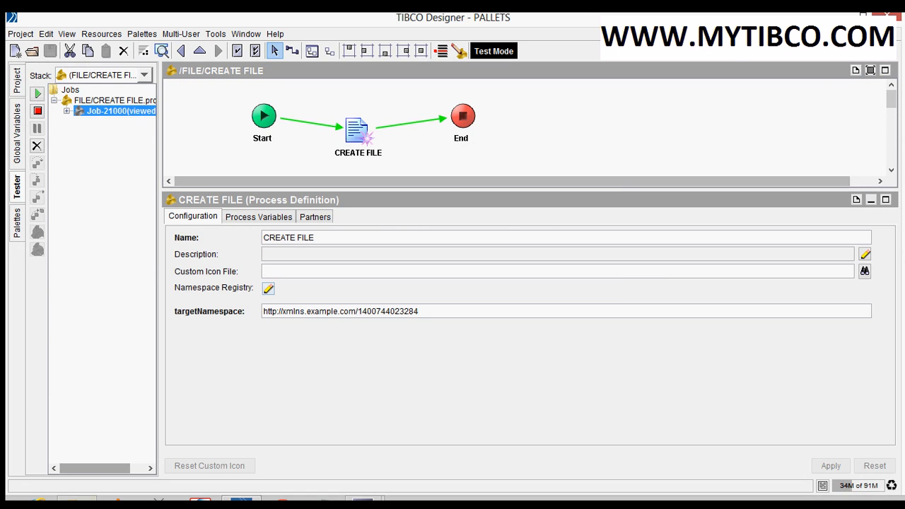
Switch to File Explorer to check the FILE folder on drive D: for the DIR directory, and return to TIBCO Designer
{"action": "left_click", "coordinate": [77, 499]}
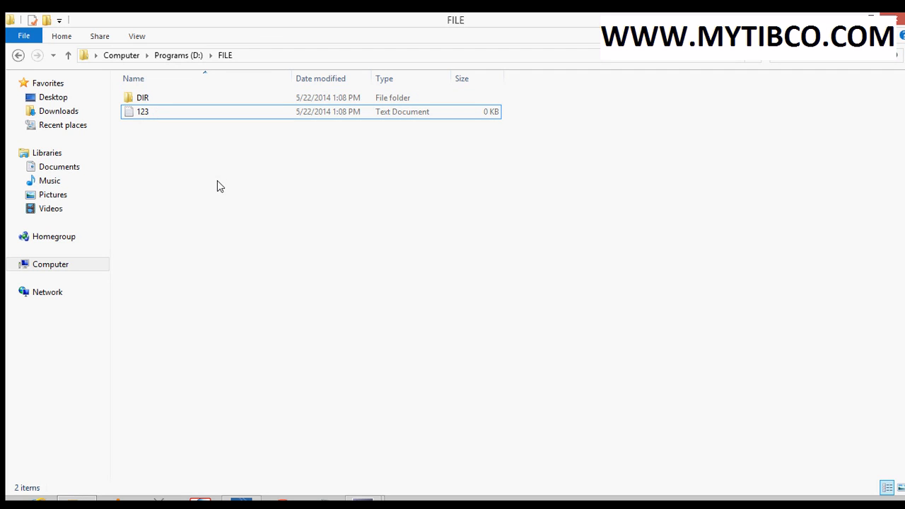
{"action": "key", "text": "alt+Tab"}
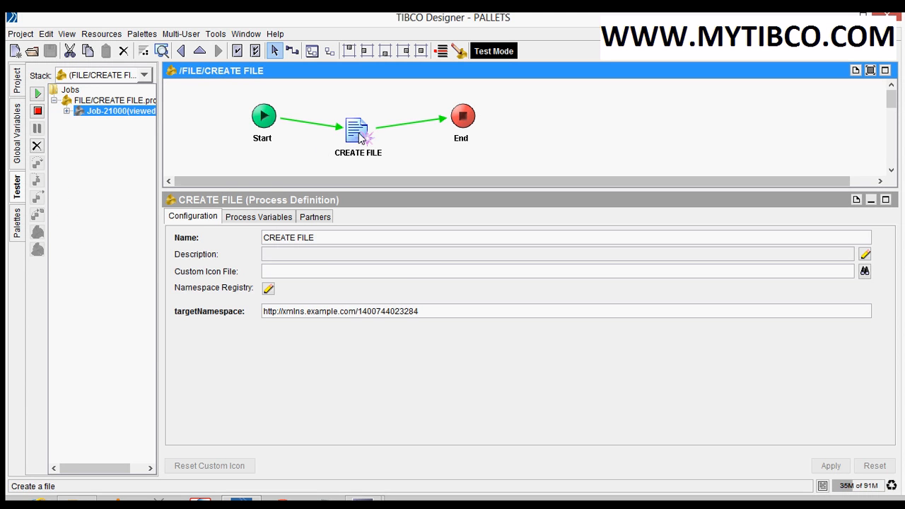
{"action": "left_click", "coordinate": [368, 145]}
{"action": "left_click", "coordinate": [413, 164]}
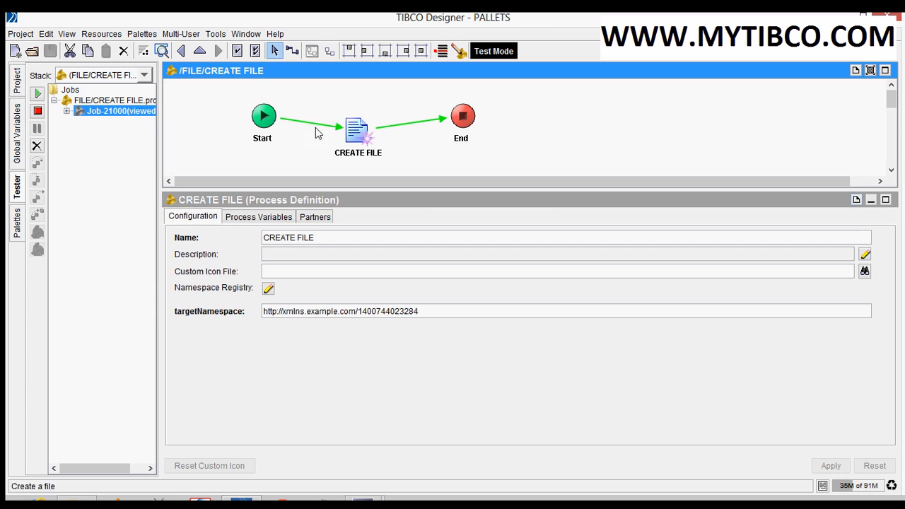
Stop the test and disable the Is a Directory option of the CREATE FILE activity
{"action": "left_click", "coordinate": [37, 112]}
{"action": "left_click", "coordinate": [357, 135]}
{"action": "left_click", "coordinate": [212, 221]}
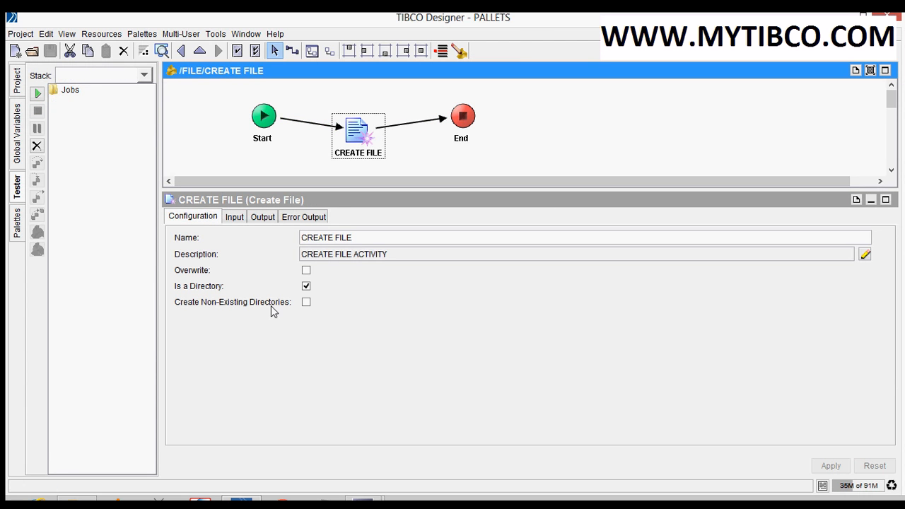
{"action": "left_click", "coordinate": [306, 287]}
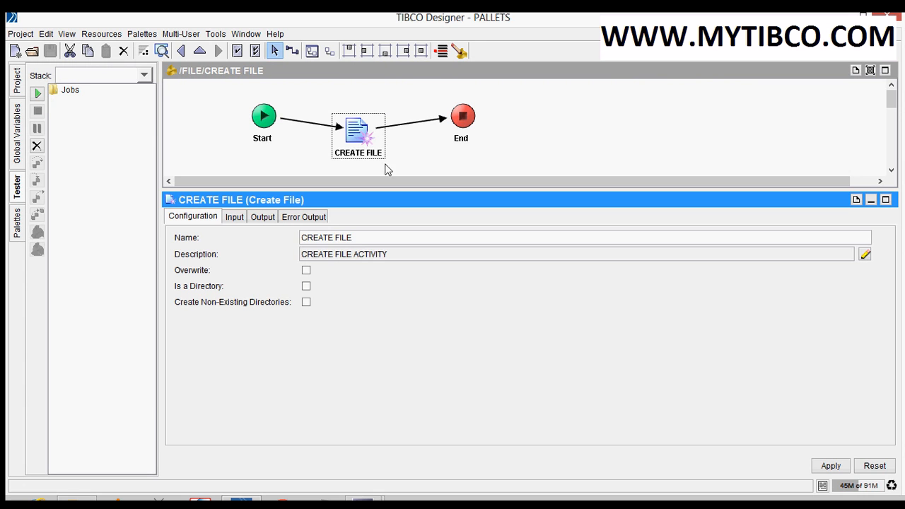
Set the activity's fileName input to 'D:/FILE/NEWDIR/123.txt' and apply the changes
{"action": "left_click", "coordinate": [234, 217]}
{"action": "left_click", "coordinate": [530, 285]}
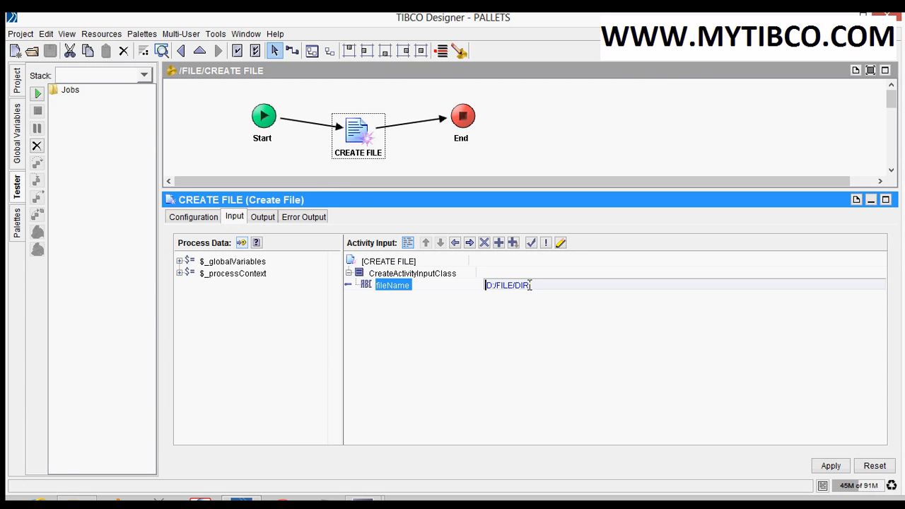
{"action": "key", "text": "BackSpace"}
{"action": "key", "text": "BackSpace"}
{"action": "key", "text": "BackSpace"}
{"action": "key", "text": "BackSpace"}
{"action": "type", "text": "NEWDIR/123.txt'"}
{"action": "left_click", "coordinate": [822, 467]}
{"action": "left_click", "coordinate": [558, 141]}
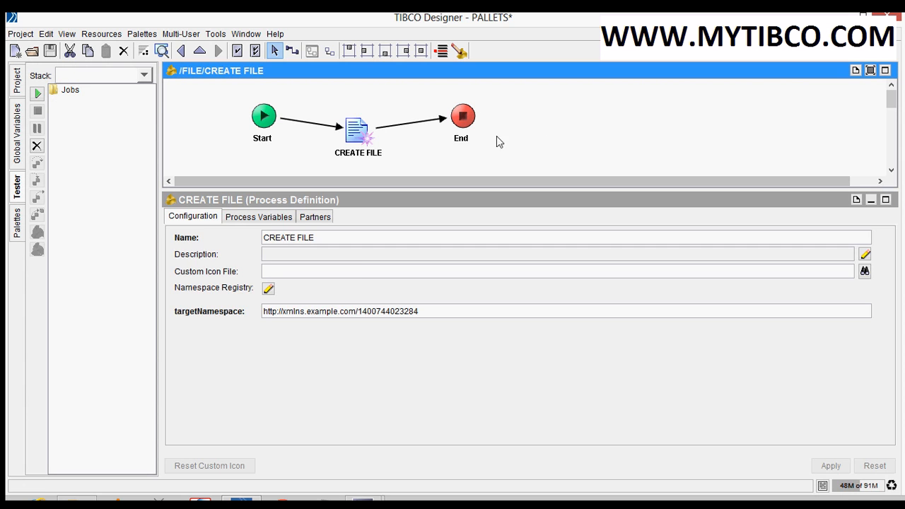
Save the project, review the activity's configuration, and load and start the CREATE FILE process
{"action": "key", "text": "ctrl+s"}
{"action": "left_click", "coordinate": [357, 132]}
{"action": "left_click", "coordinate": [194, 217]}
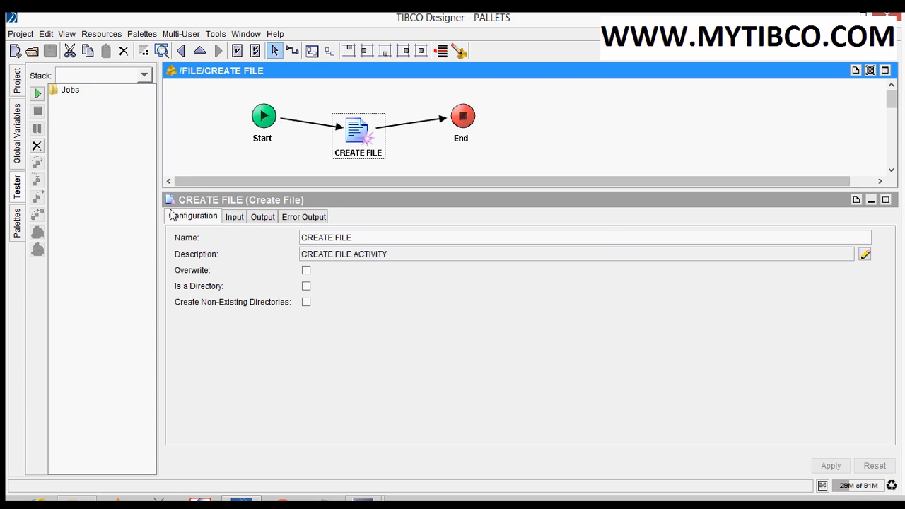
{"action": "left_click", "coordinate": [39, 95]}
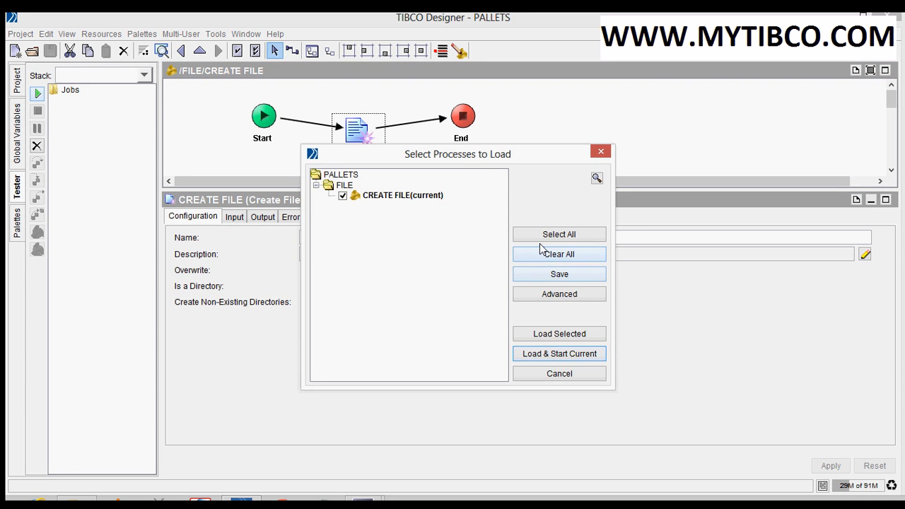
{"action": "left_click", "coordinate": [560, 354]}
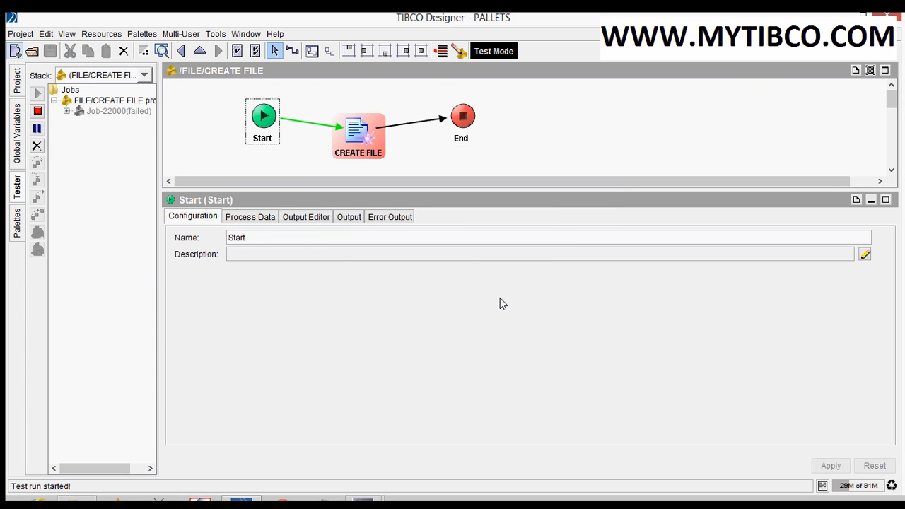
Inspect the output error report of the failed CREATE FILE activity
{"action": "left_click", "coordinate": [405, 157]}
{"action": "left_click", "coordinate": [360, 138]}
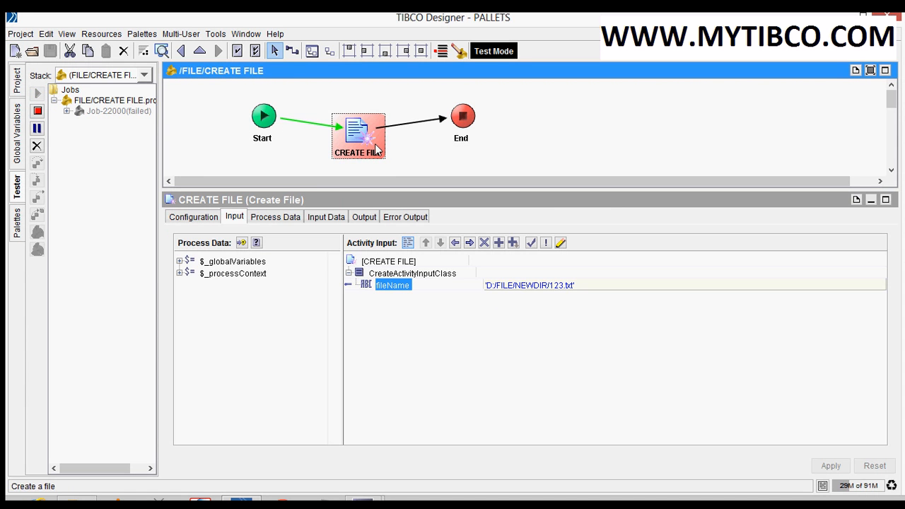
{"action": "left_click", "coordinate": [365, 218]}
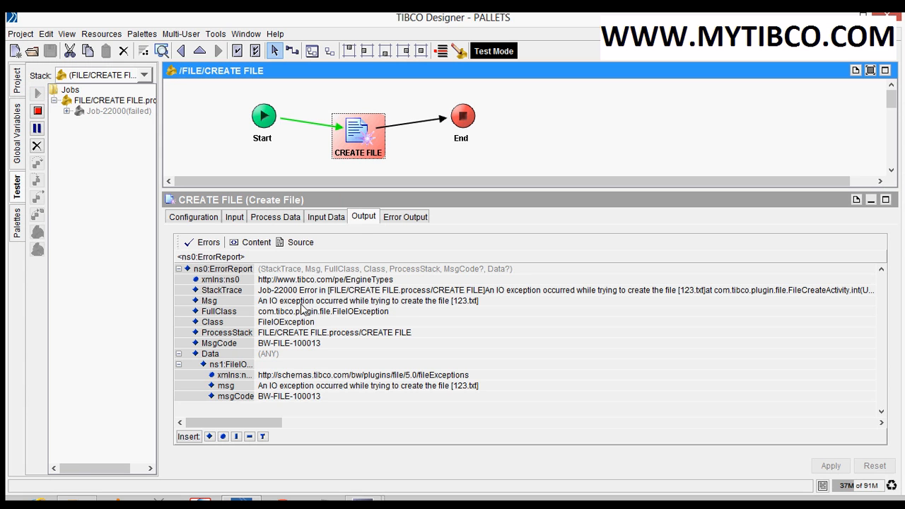
Stop the test, enable Create Non-Existing Directories for the CREATE FILE activity, and apply it
{"action": "left_click", "coordinate": [37, 111]}
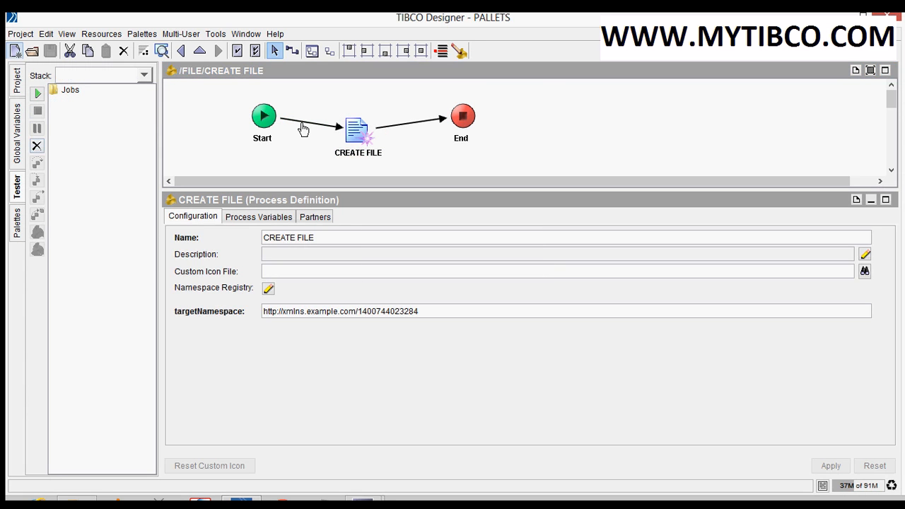
{"action": "left_click", "coordinate": [355, 132]}
{"action": "left_click", "coordinate": [206, 221]}
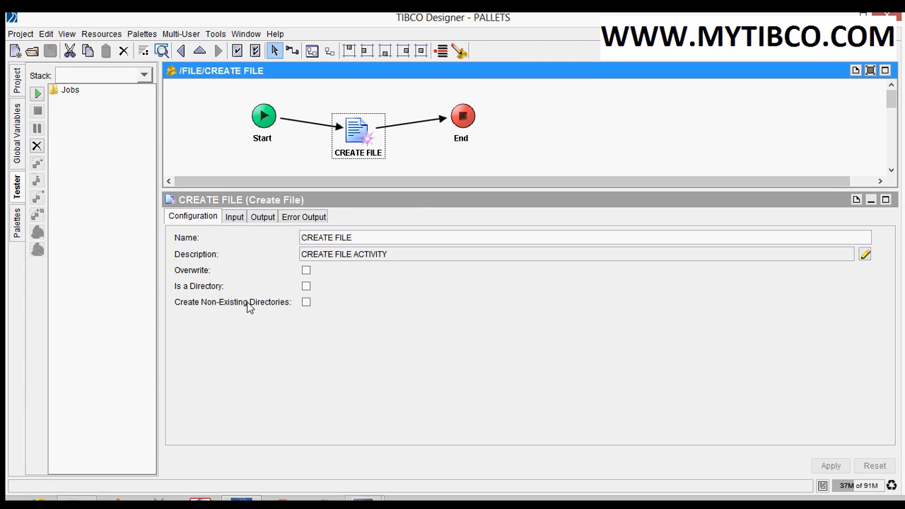
{"action": "left_click", "coordinate": [306, 302]}
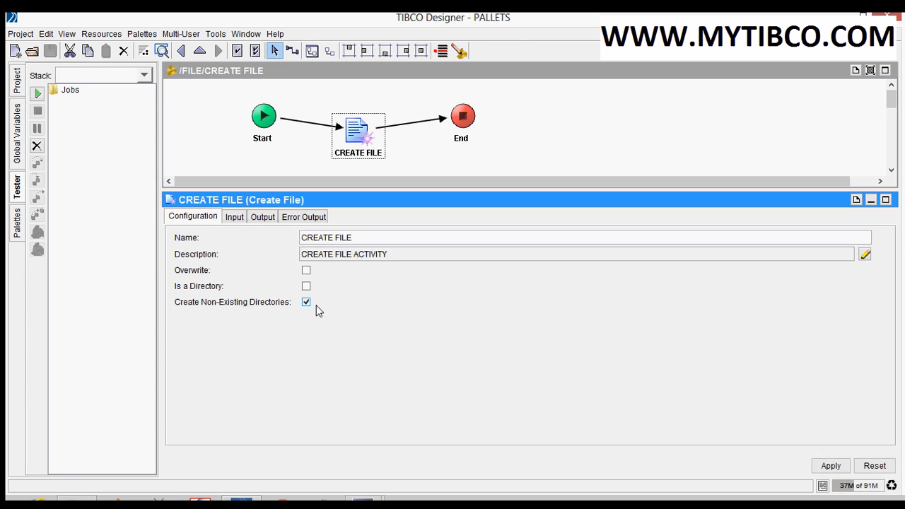
{"action": "left_click", "coordinate": [831, 466]}
Save the project and rerun the CREATE FILE process in the tester with directory creation enabled
{"action": "left_click", "coordinate": [50, 51]}
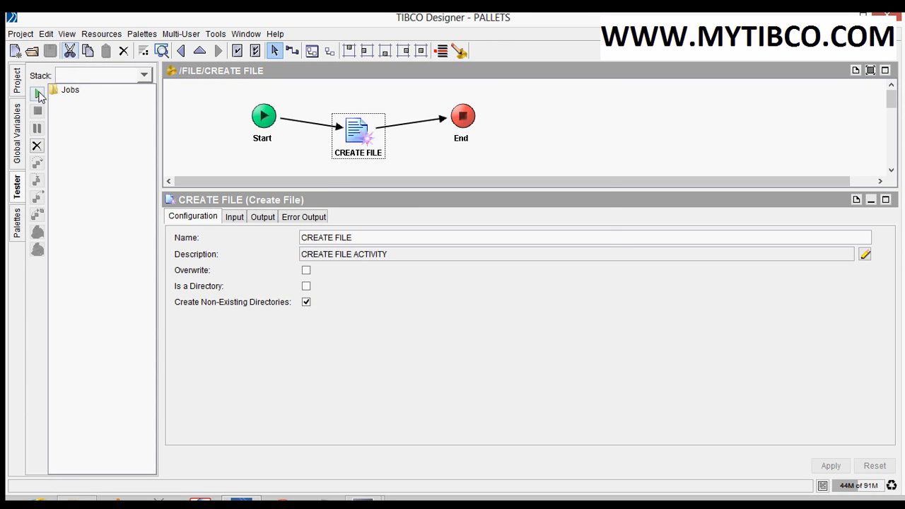
{"action": "left_click", "coordinate": [37, 93]}
{"action": "left_click", "coordinate": [544, 256]}
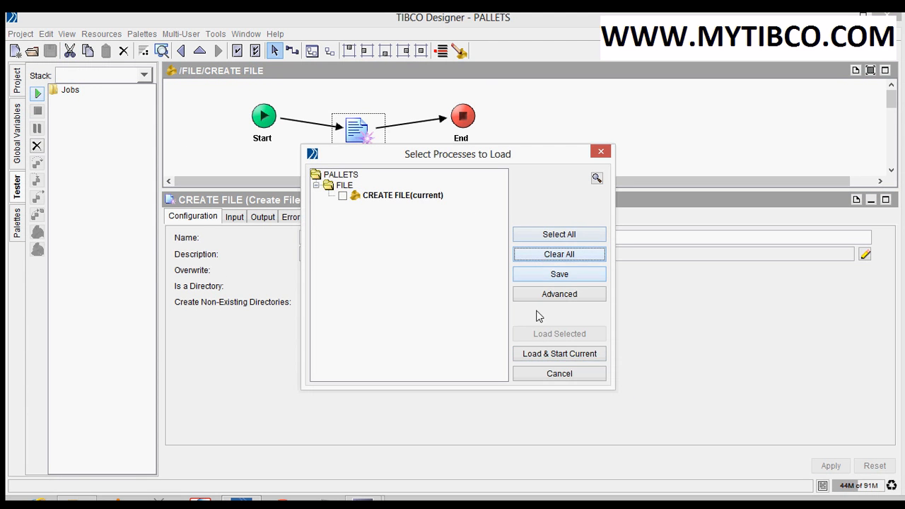
{"action": "left_click", "coordinate": [539, 354]}
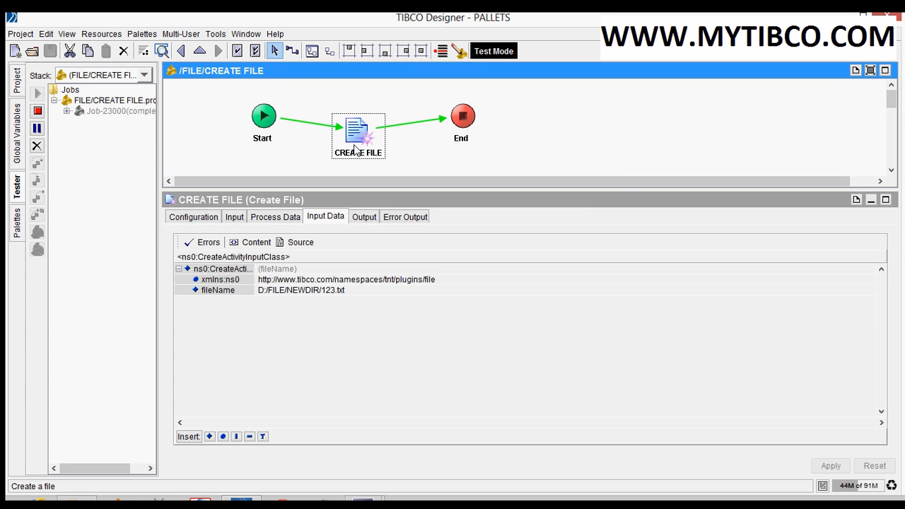
Switch to File Explorer, open the NEWDIR folder to check for the 123 text file, and return to TIBCO Designer
{"action": "key", "text": "alt+Tab"}
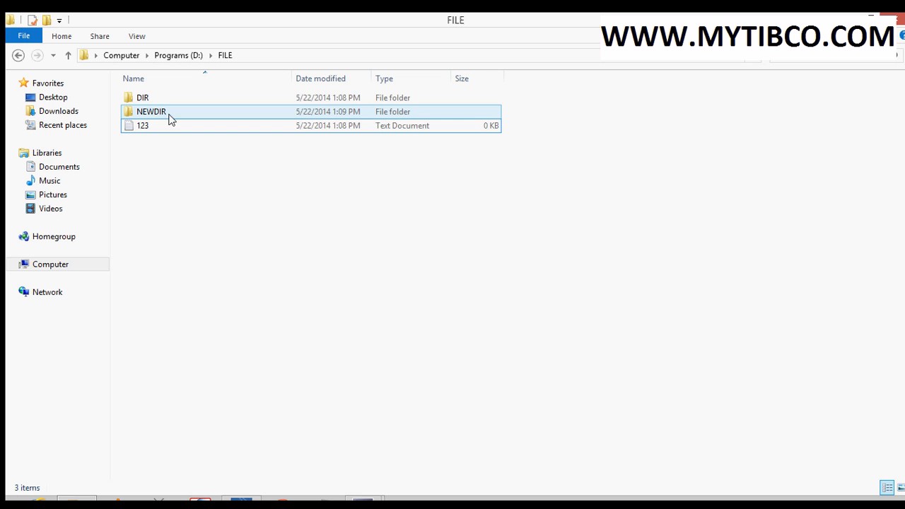
{"action": "double_click", "coordinate": [171, 117]}
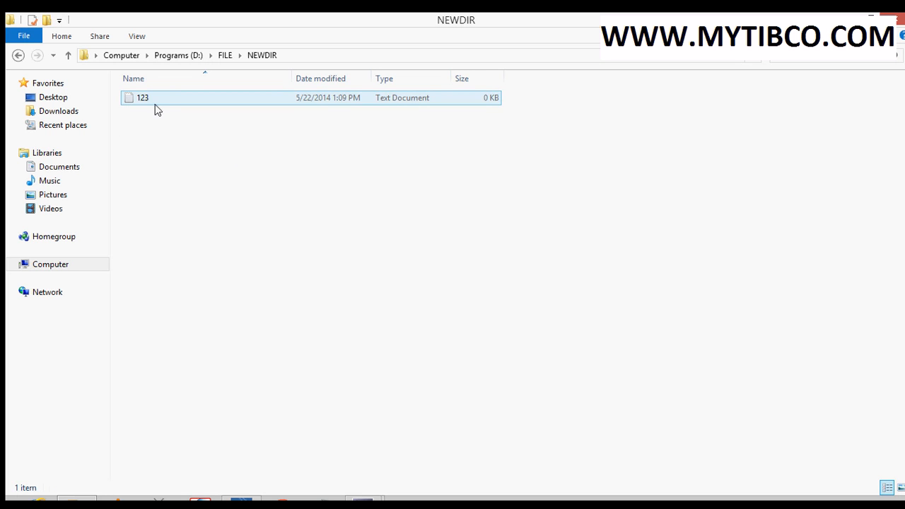
{"action": "key", "text": "alt+Tab"}
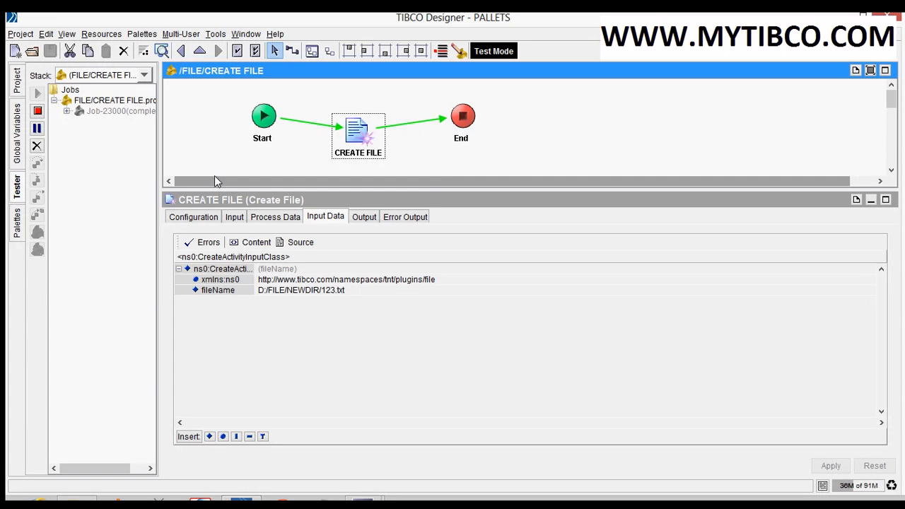
Expand FileIOException in the CREATE FILE activity's error output schema to examine its fields, and stop the test
{"action": "left_click", "coordinate": [441, 144]}
{"action": "left_click", "coordinate": [356, 137]}
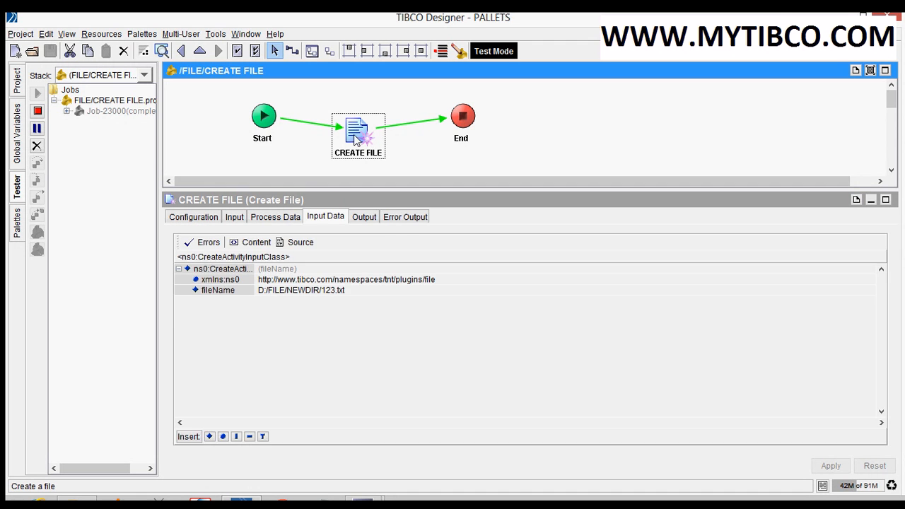
{"action": "left_click", "coordinate": [407, 221]}
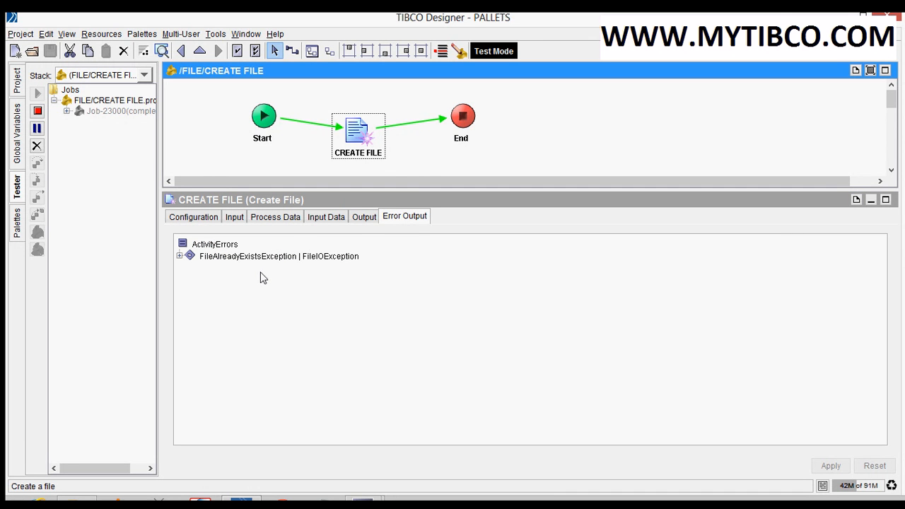
{"action": "left_click", "coordinate": [180, 257]}
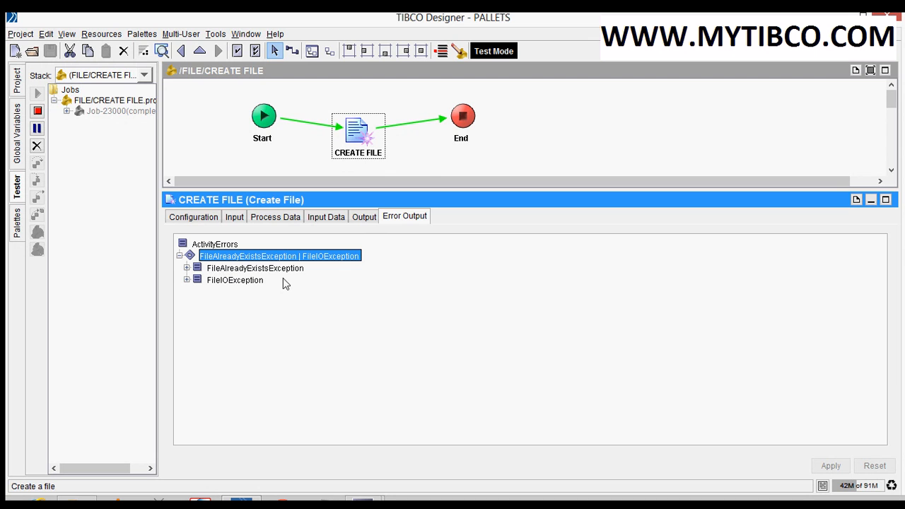
{"action": "left_click", "coordinate": [187, 281]}
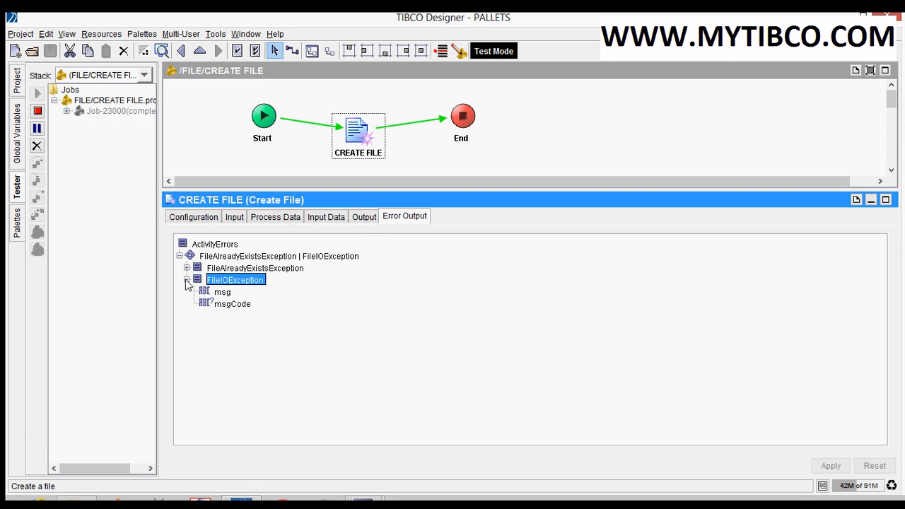
{"action": "left_click", "coordinate": [38, 112]}
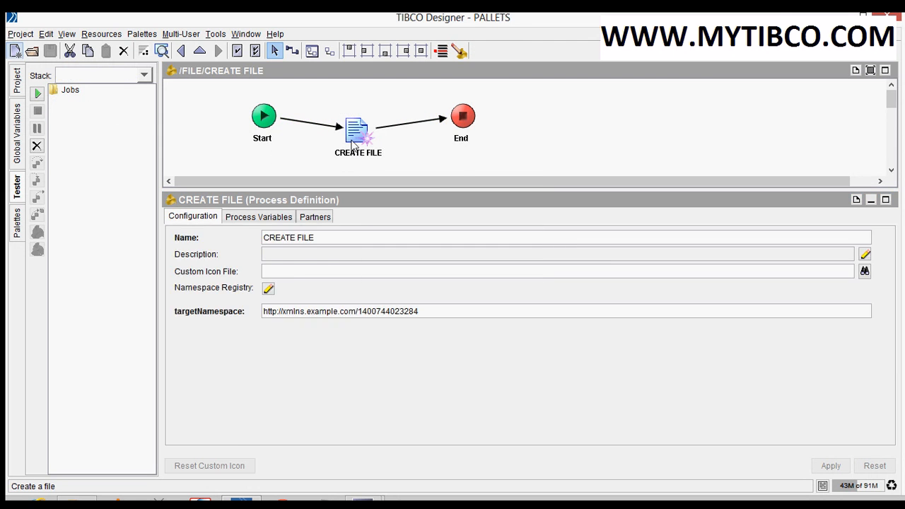
{"action": "left_click", "coordinate": [353, 141]}
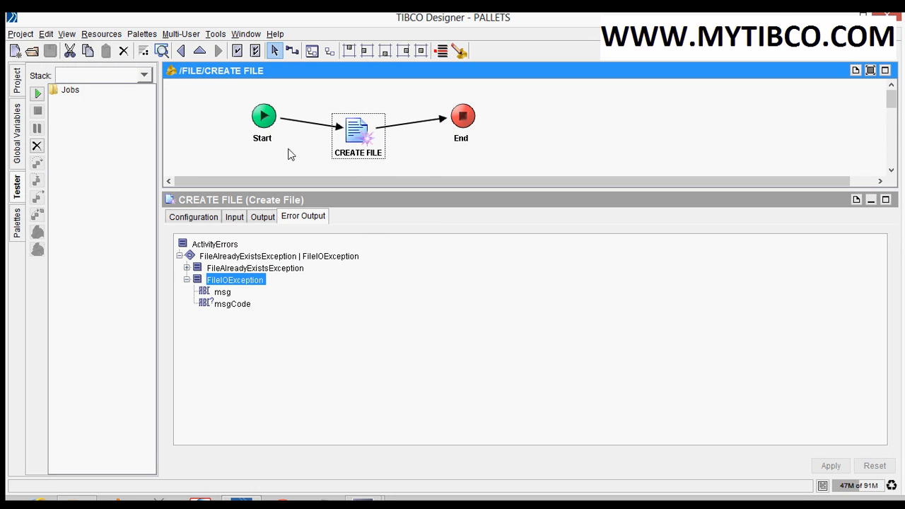
{"action": "mouse_move", "coordinate": [362, 500]}
{"action": "left_click", "coordinate": [335, 430]}
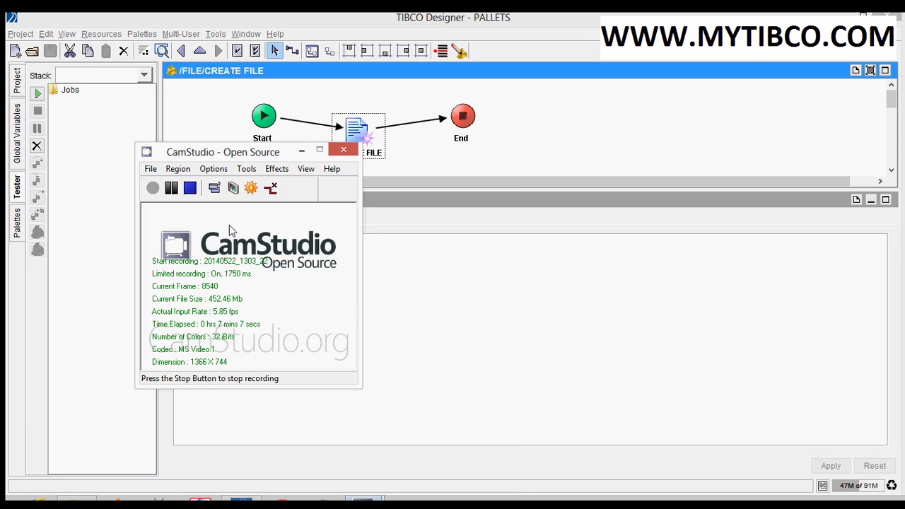